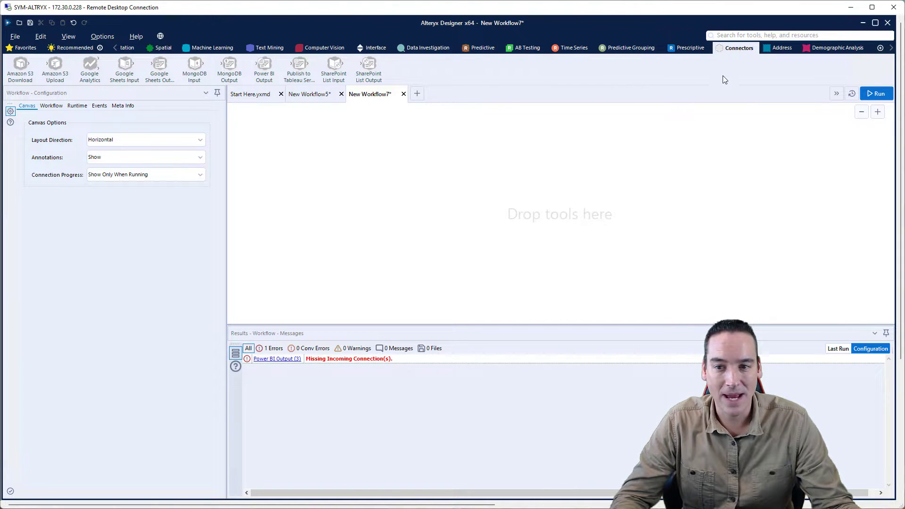
Place a Power BI Output tool on the canvas, view its manual authentication fields, and set authentication to Sign in via Internet Browser.
left_click_drag(263, 67, 265, 70)
left_click(266, 73)
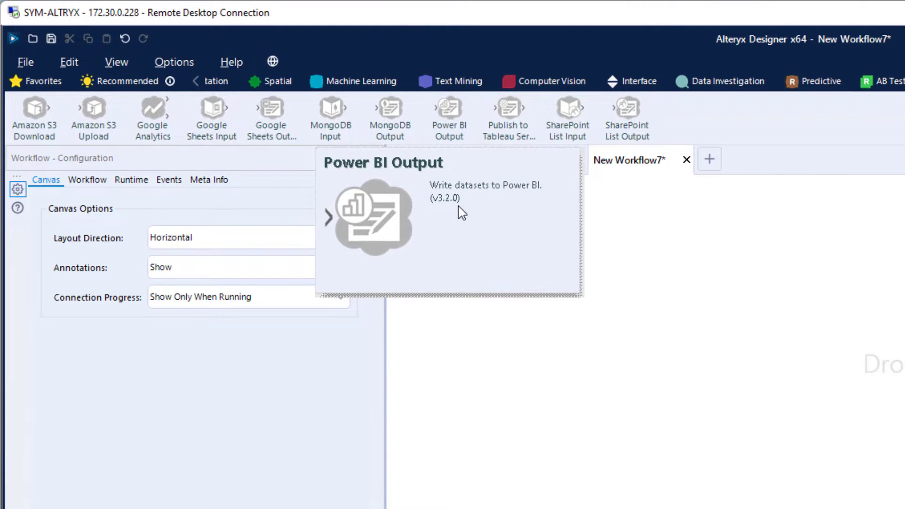
left_click_drag(448, 121, 521, 242)
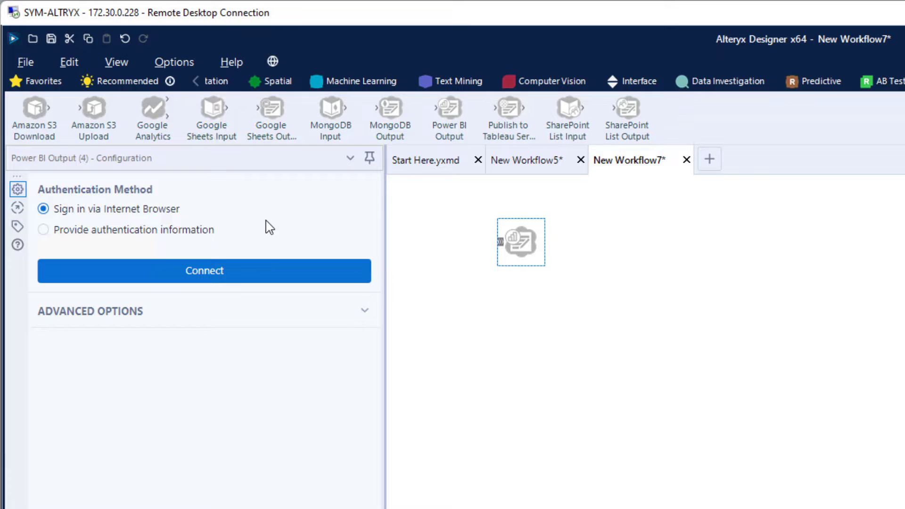
left_click(182, 238)
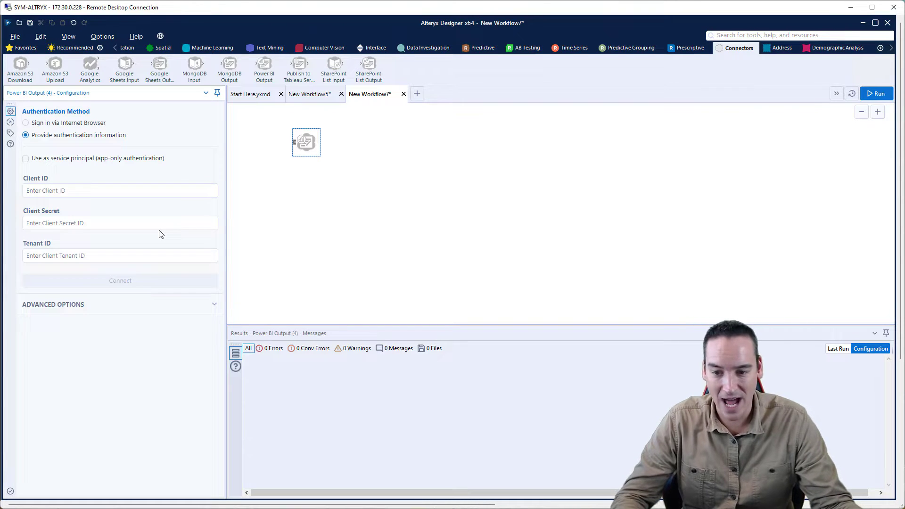
left_click(60, 124)
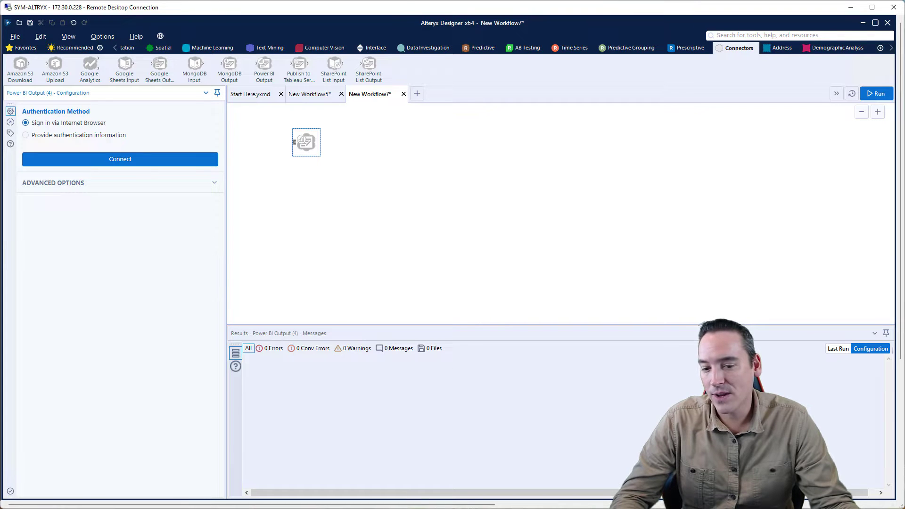
Switch to the browser, review the API Application Setup instructions on the Microsoft Power BI Output Tool help page, and return to Alteryx Designer.
key("alt+Tab")
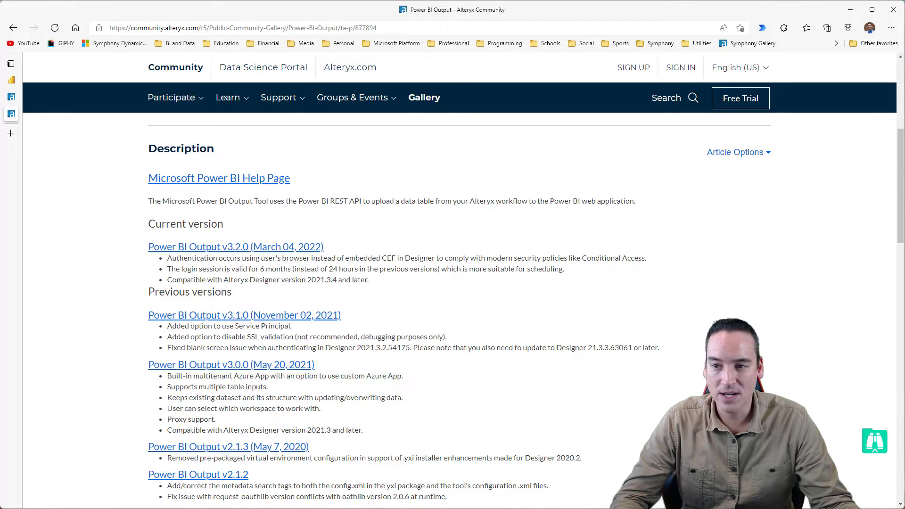
left_click(11, 97)
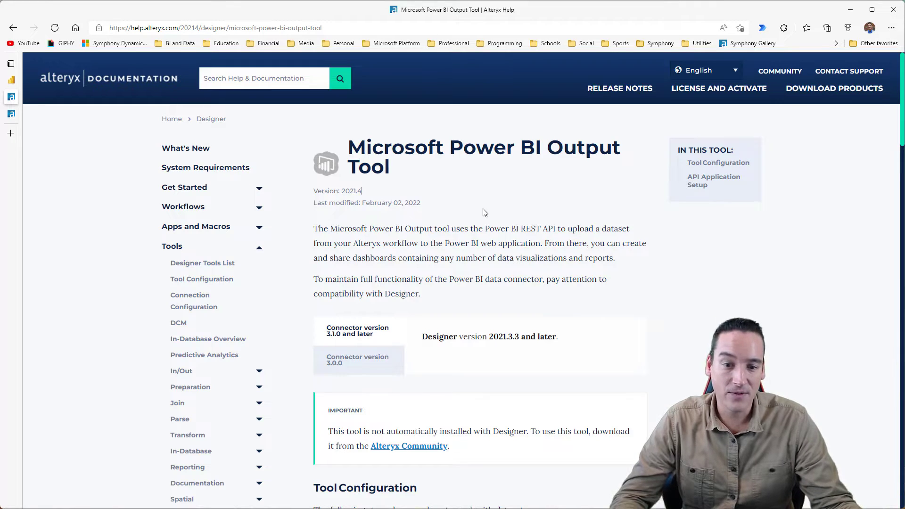
scroll(485, 212, "down", 12)
scroll(485, 212, "down", 8)
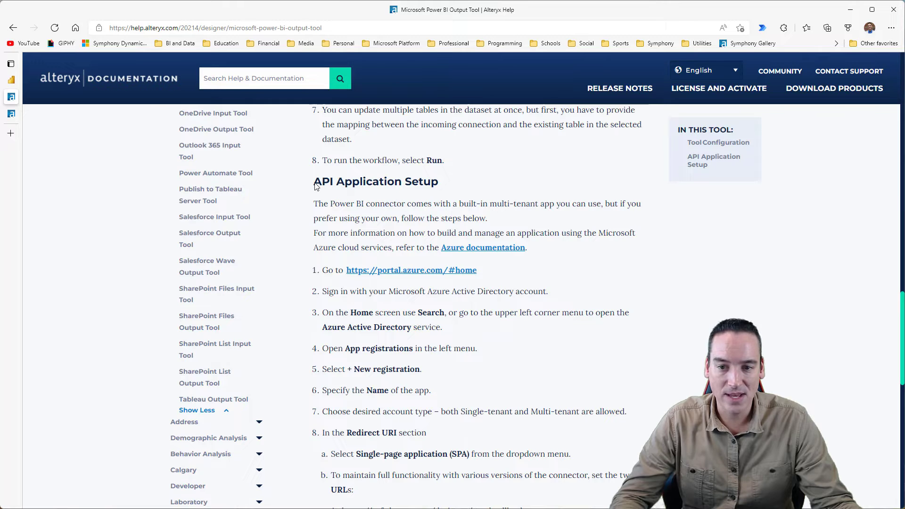
left_click_drag(314, 185, 494, 187)
left_click(493, 187)
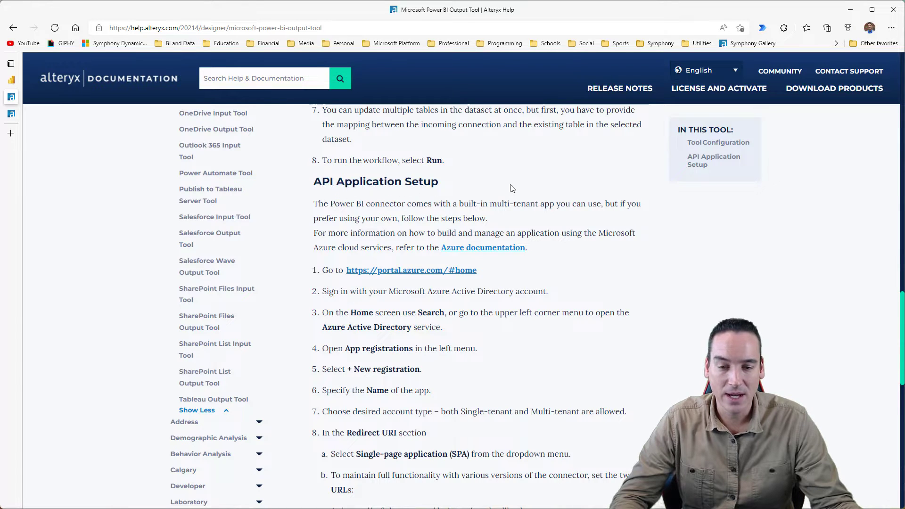
scroll(451, 227, "down", 1)
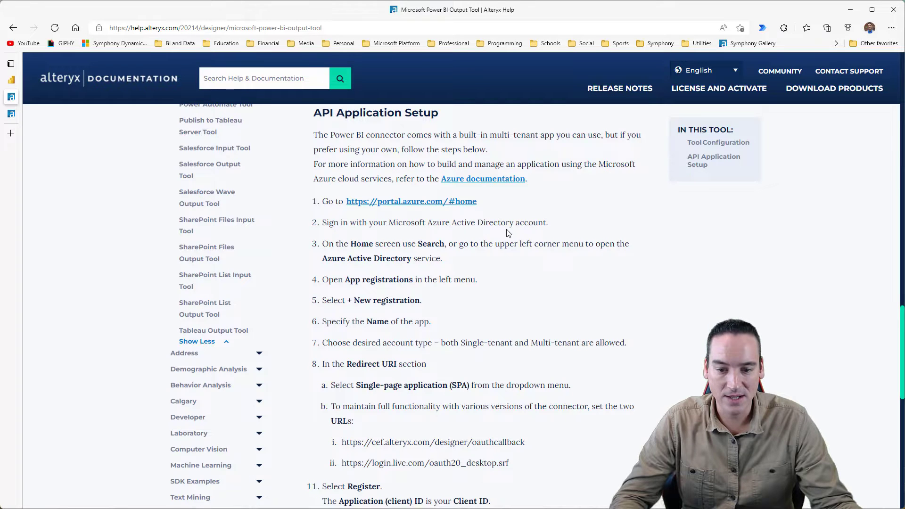
scroll(514, 236, "down", 1)
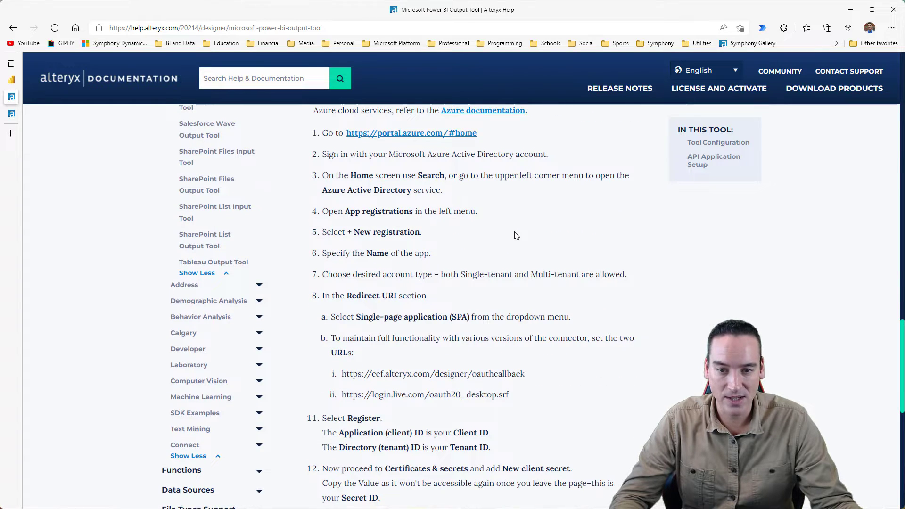
scroll(515, 240, "down", 1)
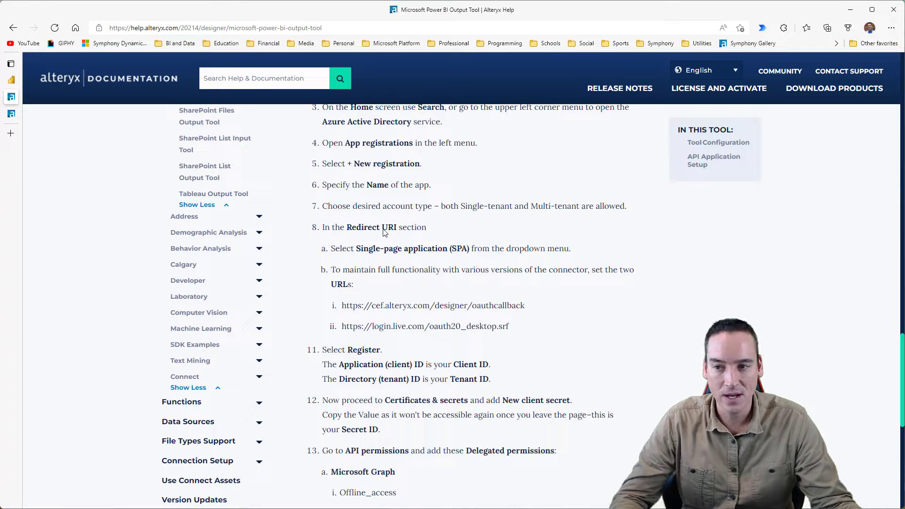
scroll(384, 231, "down", 1)
key("alt+Tab")
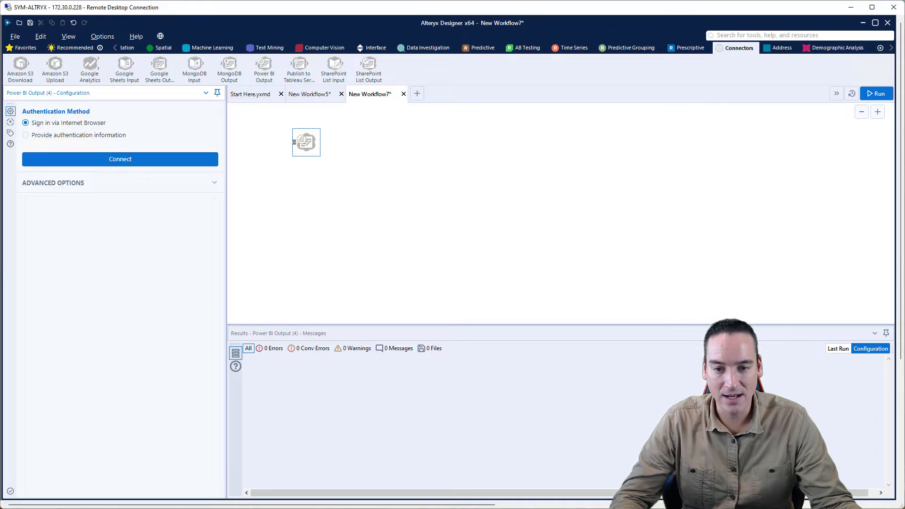
Connect the Power BI Output tool to Power BI by signing in with the listed Microsoft account, and close the sign-in window.
left_click(298, 149)
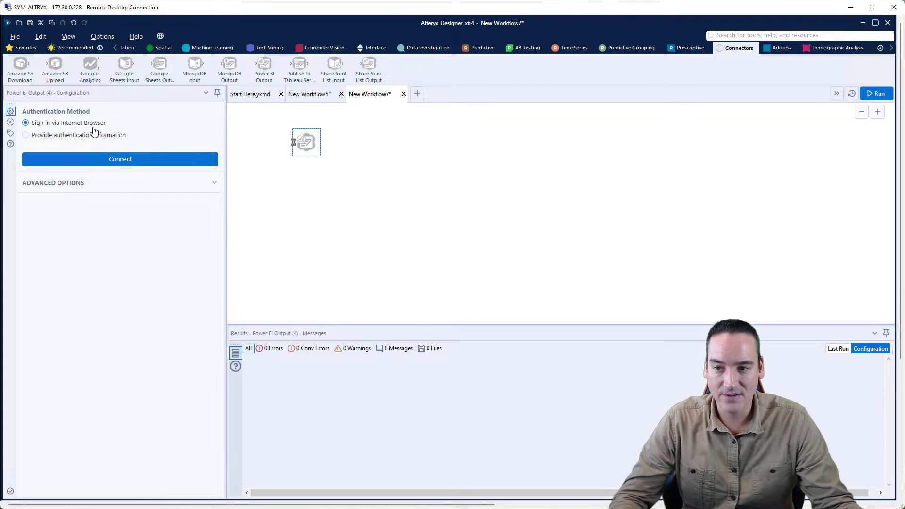
left_click(161, 159)
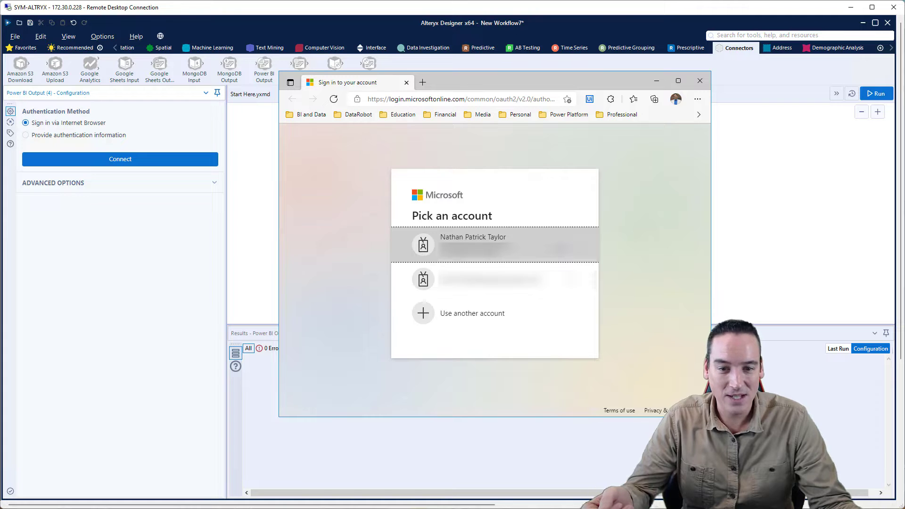
left_click(560, 250)
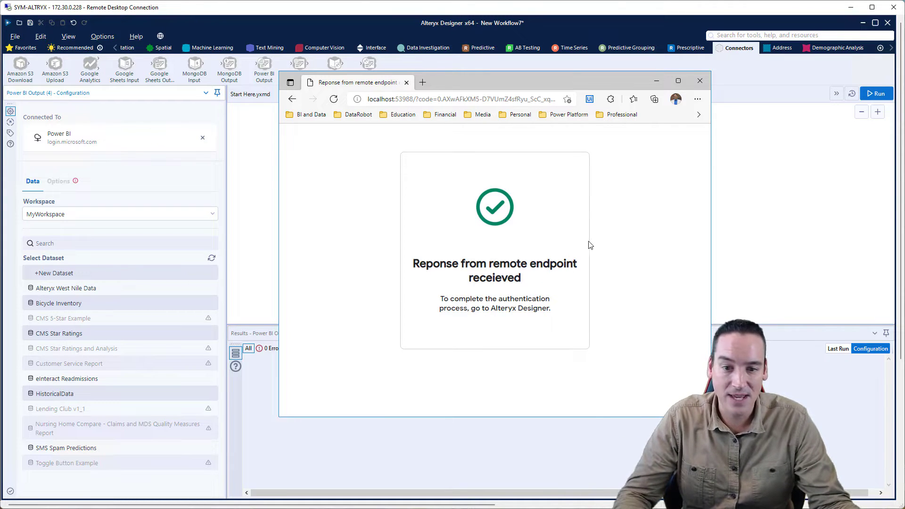
left_click(701, 81)
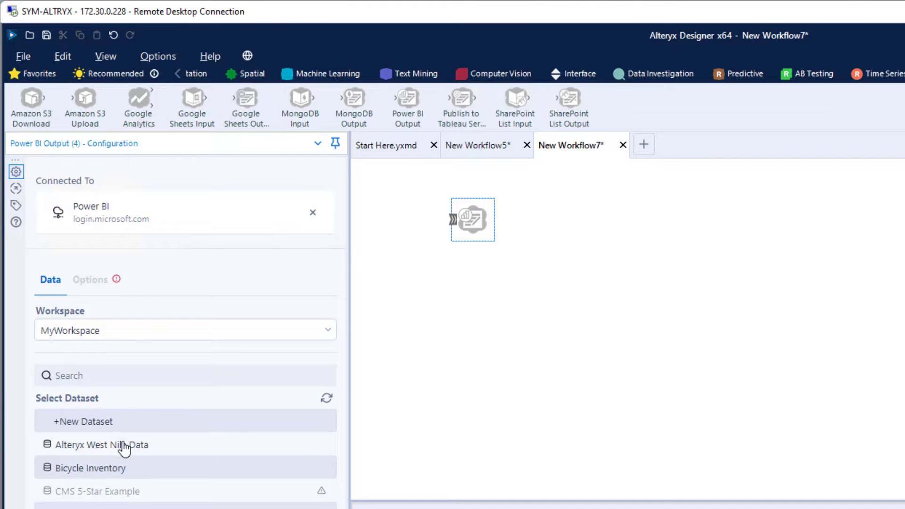
Choose New Dataset as the output target in MyWorkspace and inspect its dataset name and table name options.
left_click(97, 423)
left_click(91, 290)
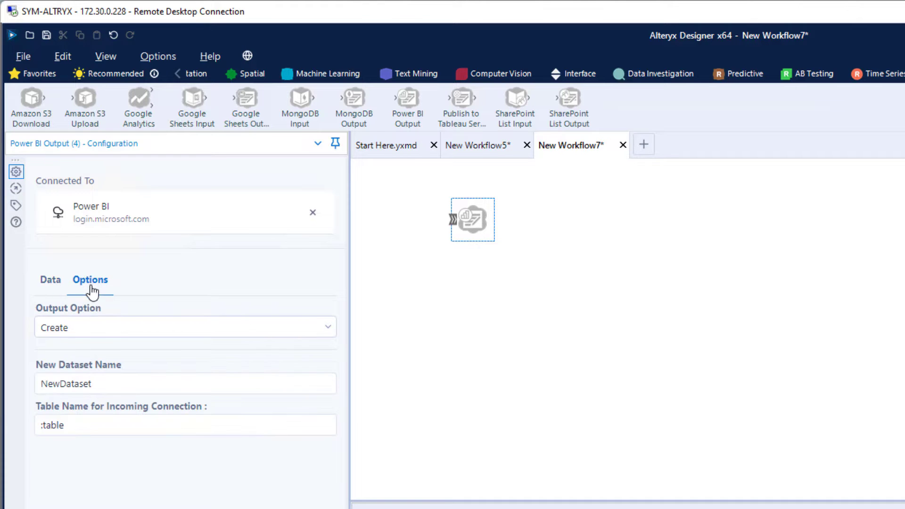
left_click_drag(105, 381, 41, 384)
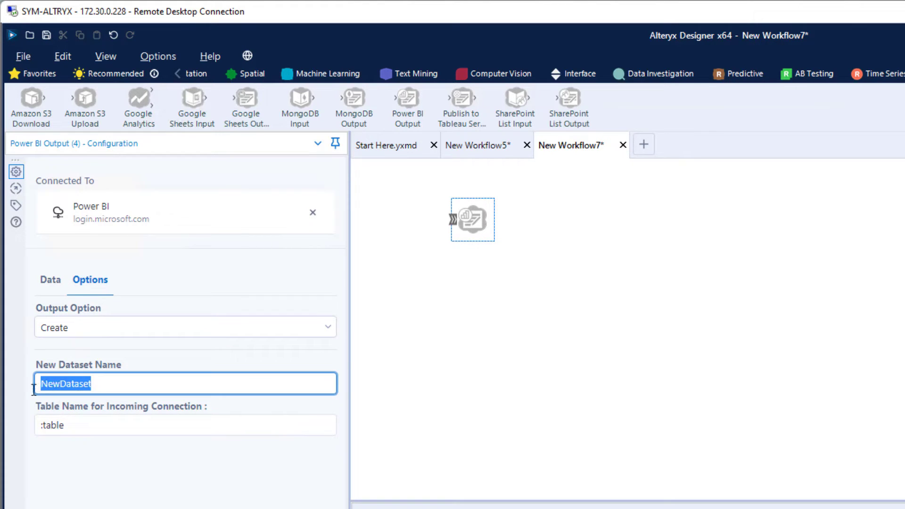
left_click_drag(73, 426, 44, 427)
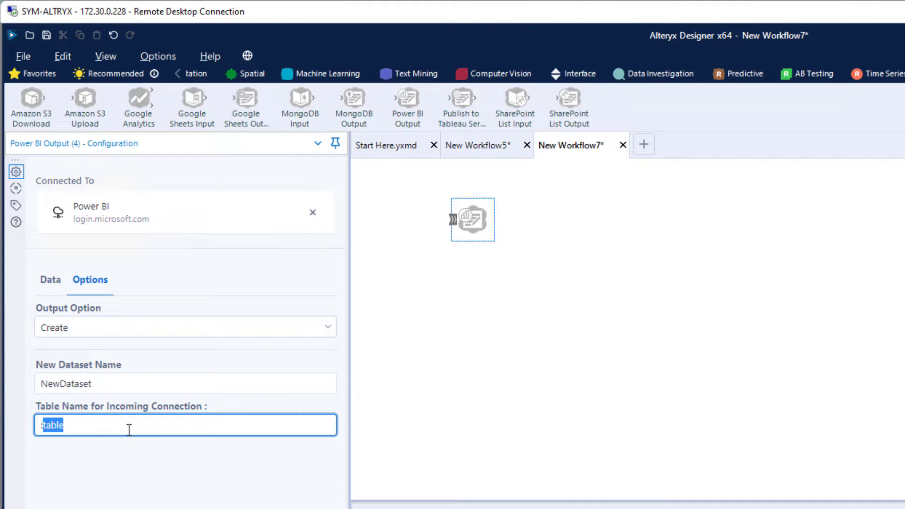
Select the Alteryx West Nile Data dataset and inspect its existing file action and table mapping choices.
left_click(50, 281)
left_click(103, 444)
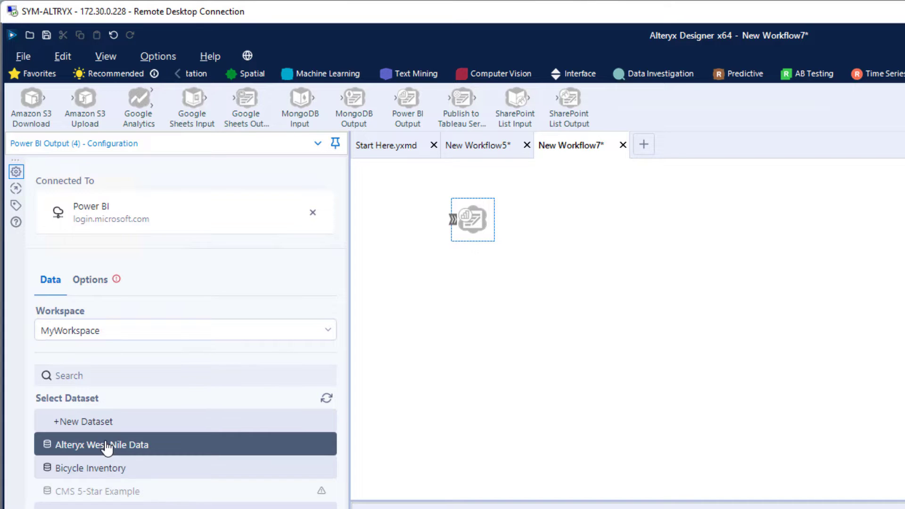
left_click(91, 280)
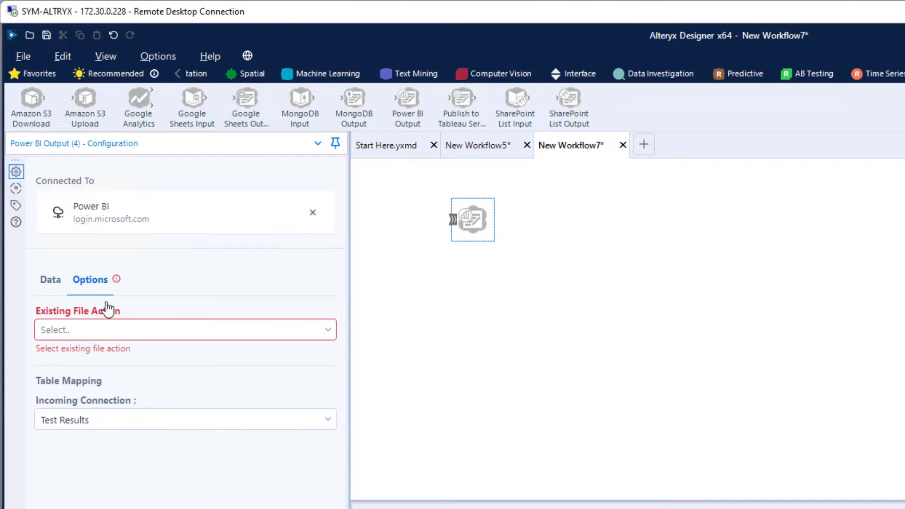
left_click(124, 325)
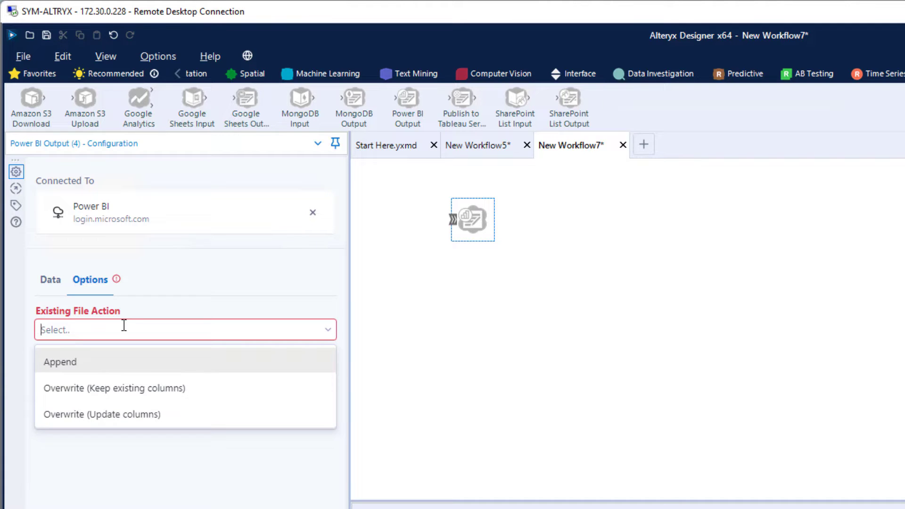
left_click(246, 394)
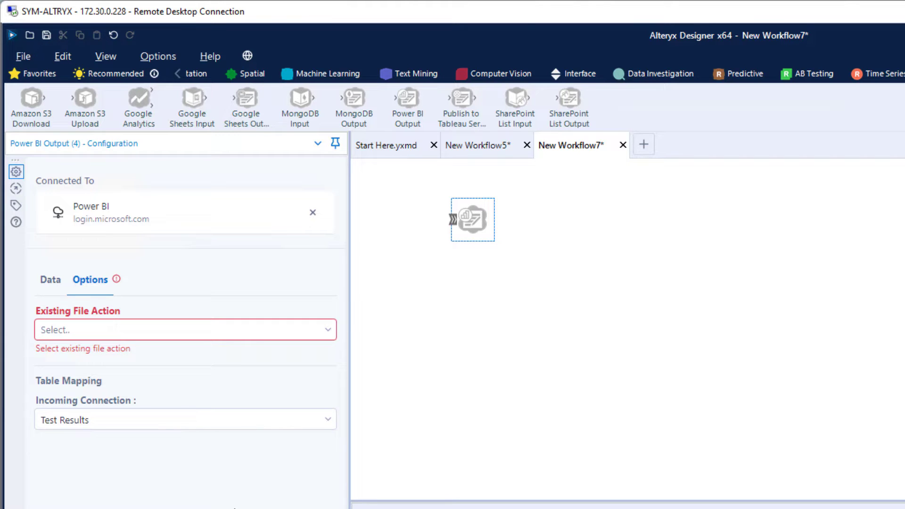
left_click(207, 421)
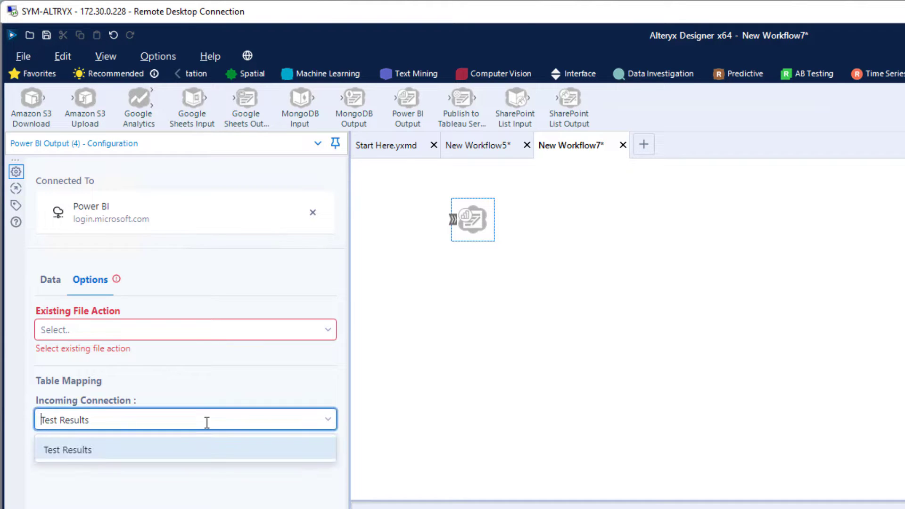
left_click(207, 423)
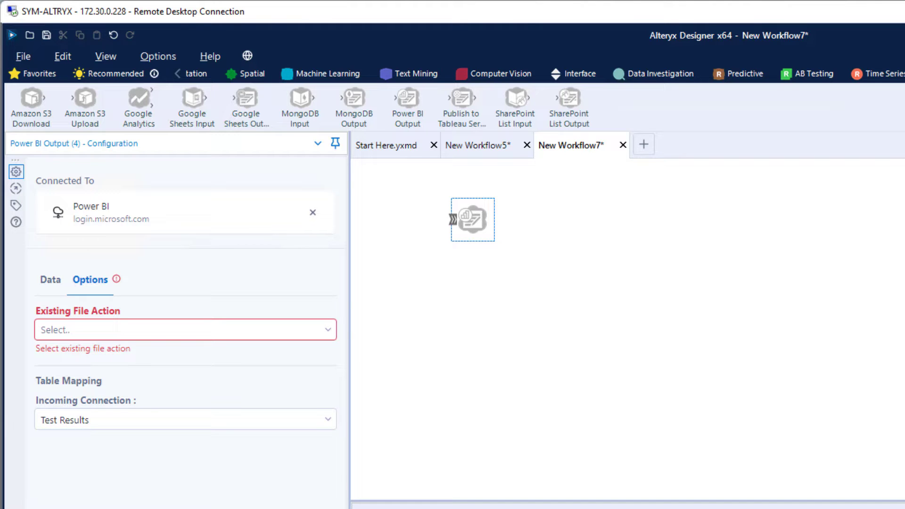
Delete the Power BI Output tool from the New Workflow7 canvas.
left_click(413, 371)
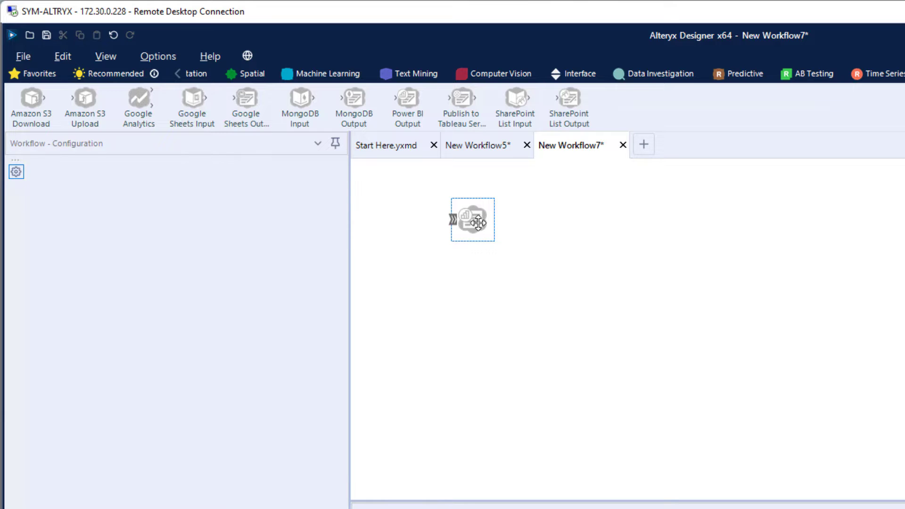
left_click(478, 223)
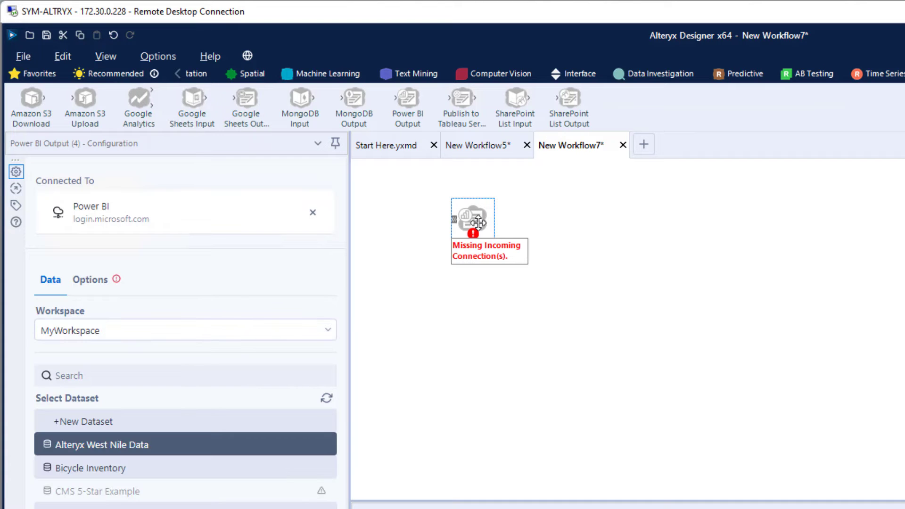
key("Delete")
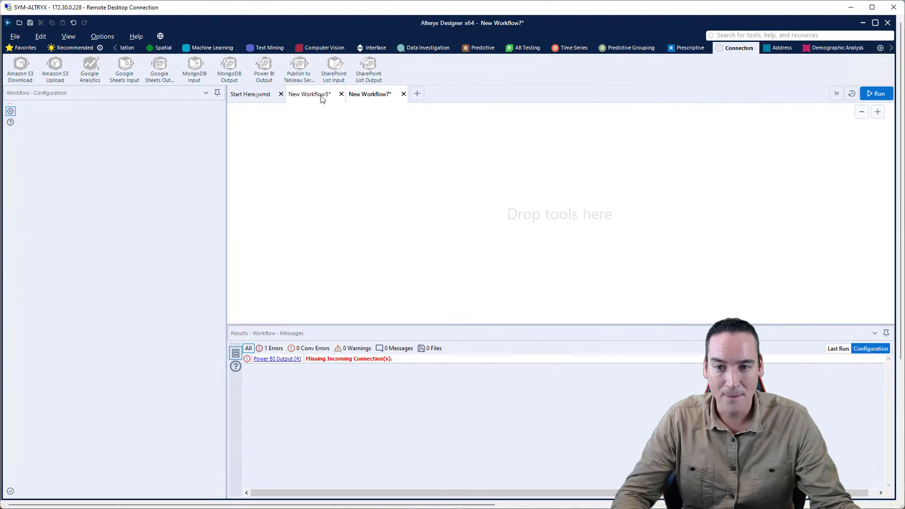
Open New Workflow5 and examine the Food_Inspections_2021.csv input tool's options, including Field Length.
left_click(322, 98)
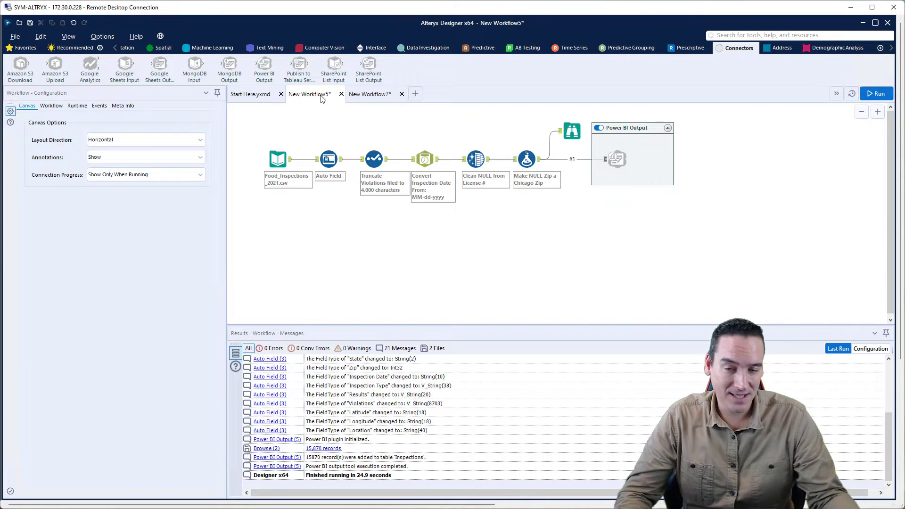
left_click(279, 153)
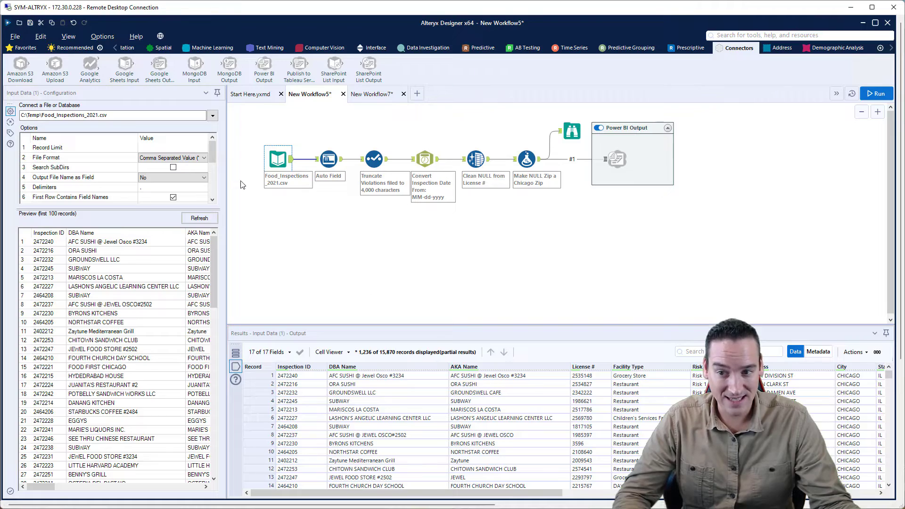
left_click_drag(212, 147, 241, 180)
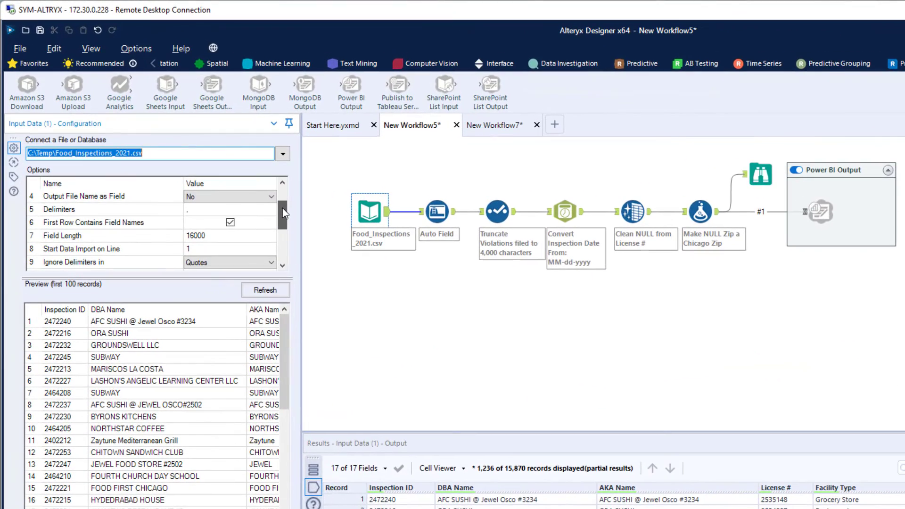
left_click(226, 242)
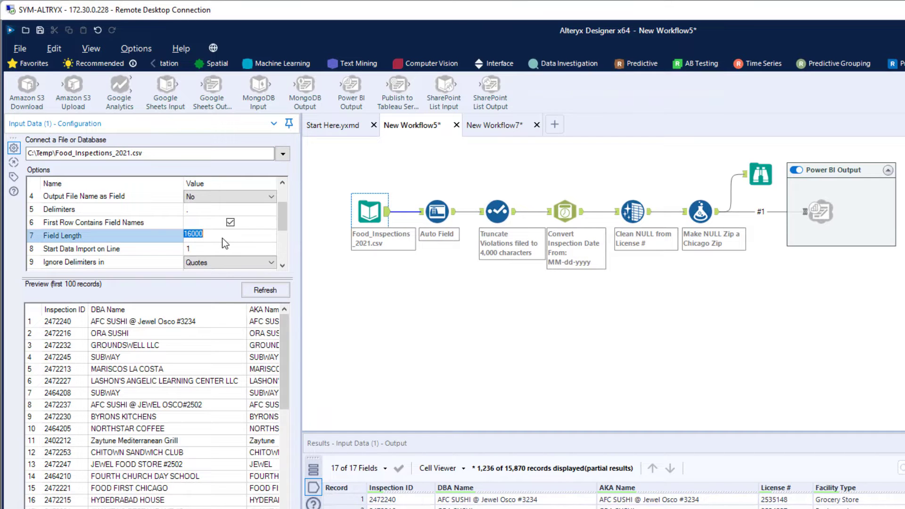
left_click(410, 303)
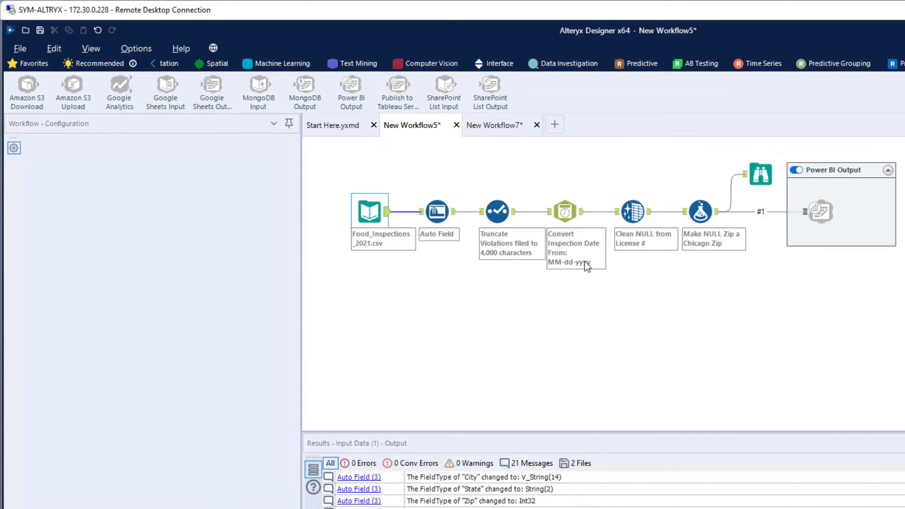
Examine the field settings of the Auto Field tool and of the Select tool that truncates the Violations field.
left_click(437, 212)
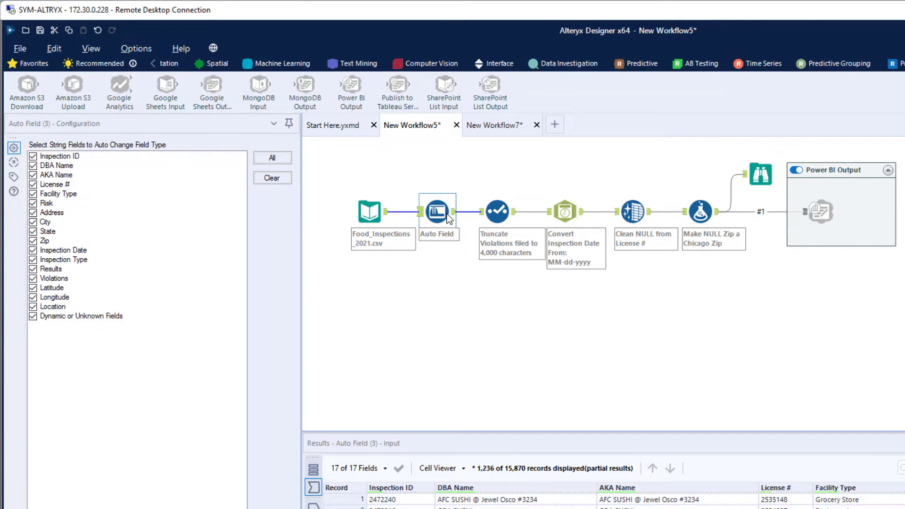
left_click(499, 213)
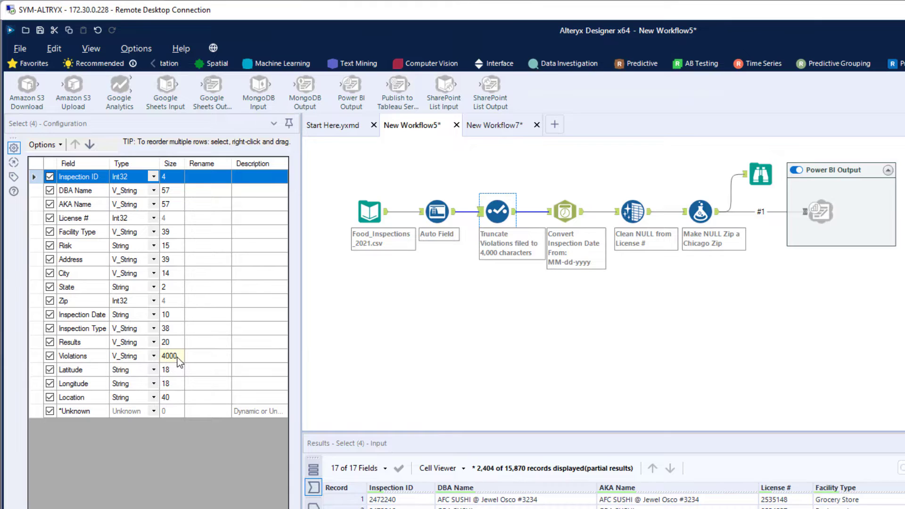
Inspect the DateTime tool that converts Inspection Date and display the Parse category of tools.
left_click(422, 340)
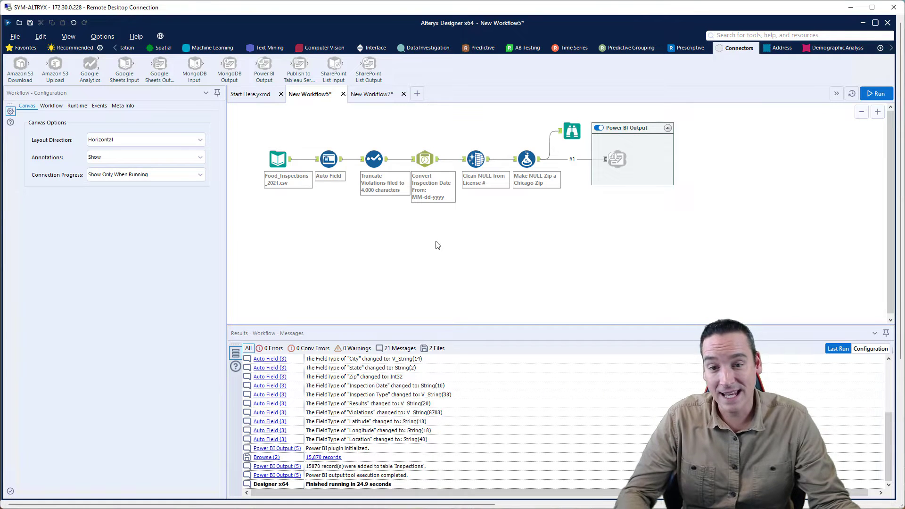
left_click(425, 162)
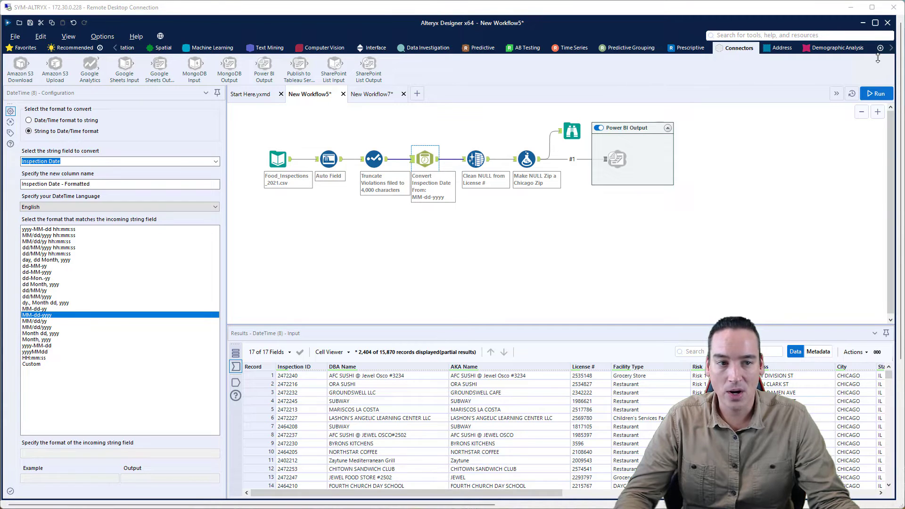
left_click(116, 49)
left_click(115, 48)
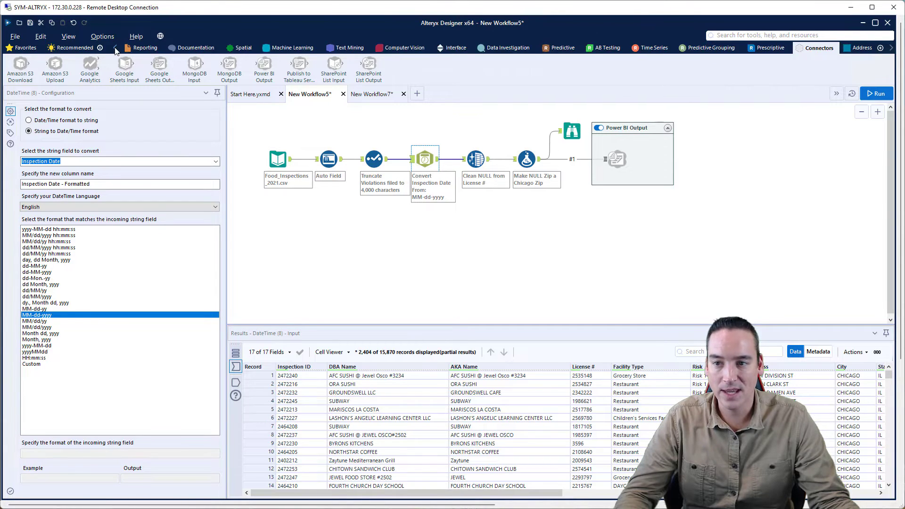
left_click(115, 49)
left_click(116, 48)
left_click(115, 49)
left_click(116, 48)
left_click(216, 48)
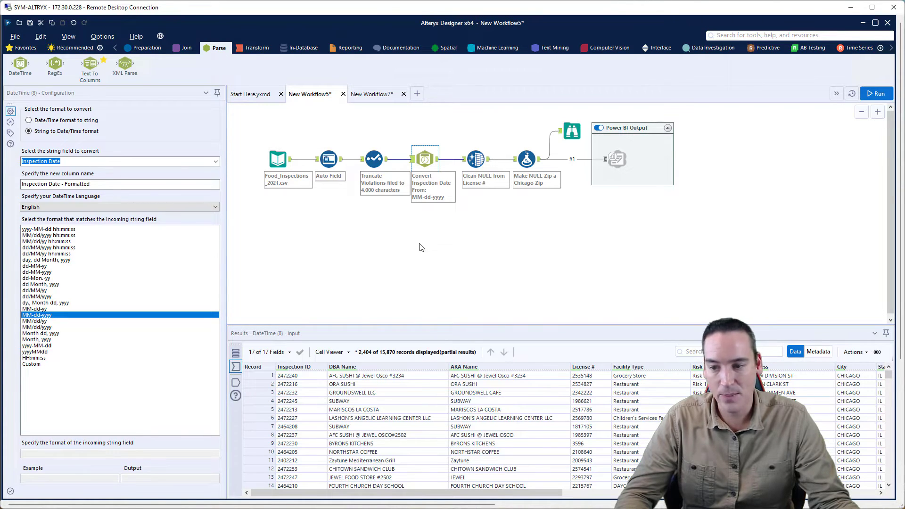
Set the DateTime tool's incoming string format to MM/dd/yyyy and check it against the Inspection Date column in the input data.
left_click(41, 327)
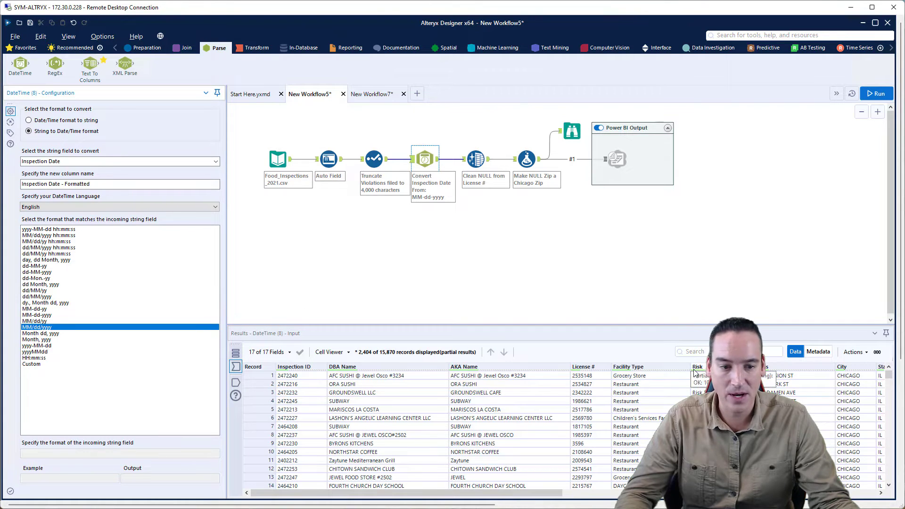
left_click_drag(541, 493, 672, 493)
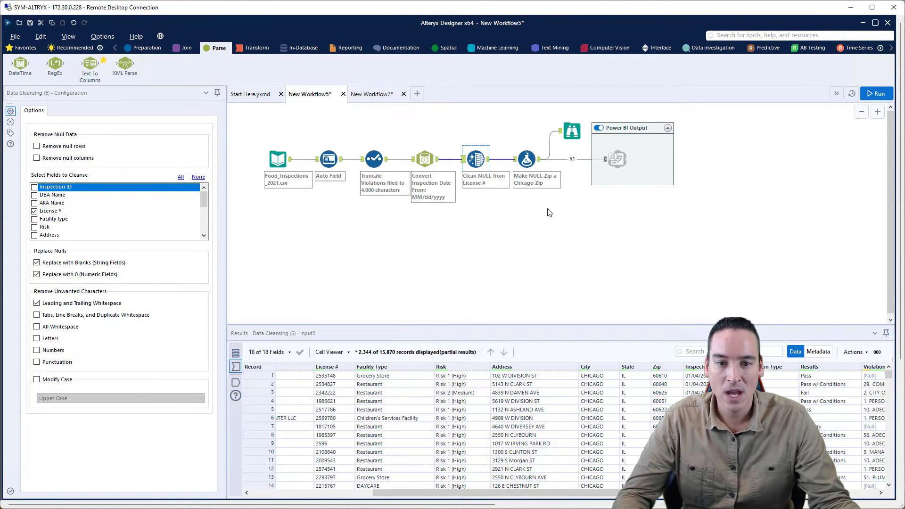
Review the Formula tool's expression that replaces null Zip values, and run the workflow.
left_click(529, 160)
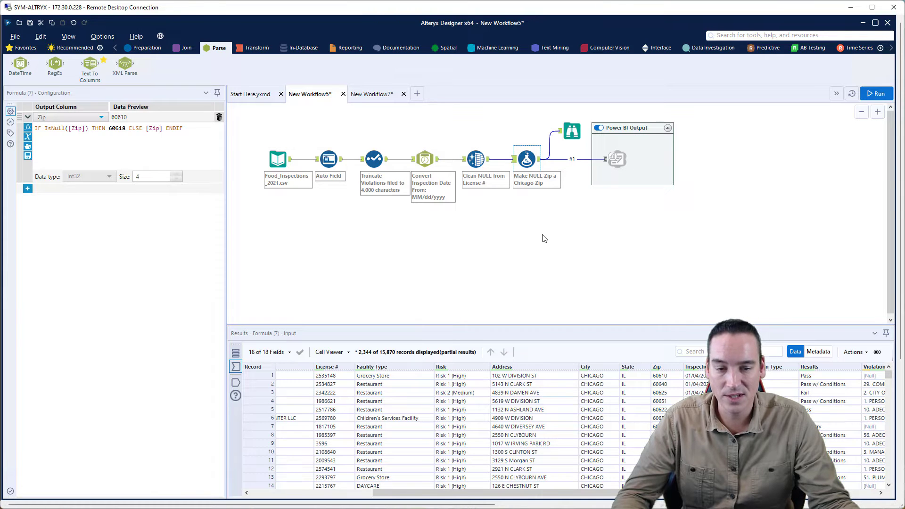
left_click(536, 203)
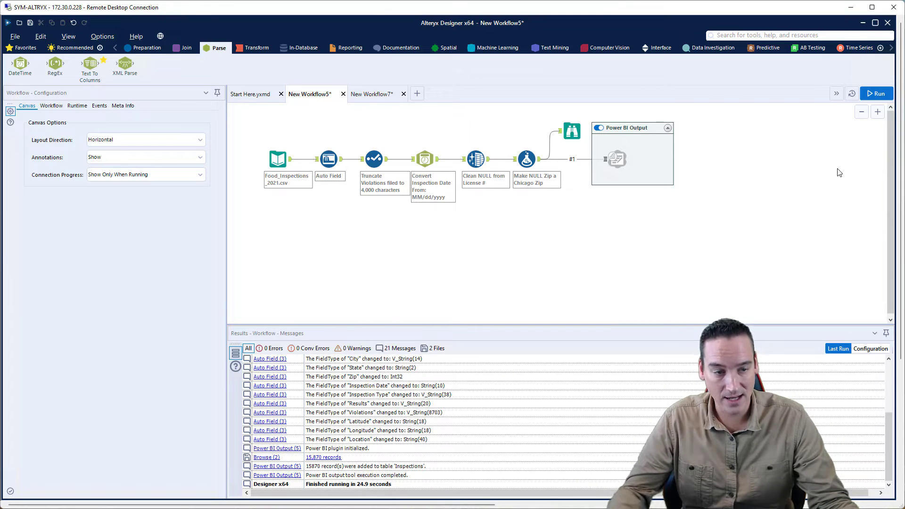
left_click(874, 93)
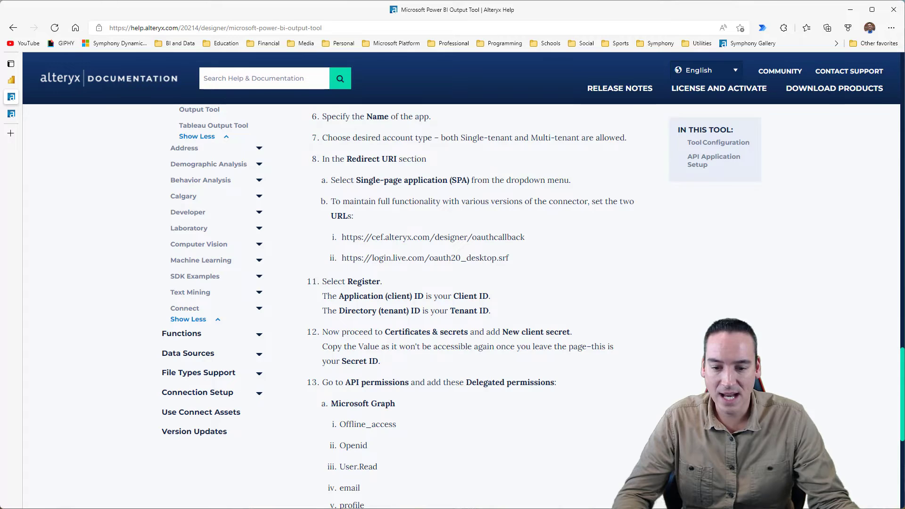
Check My workspace's datasets and dataflows in the Power BI service, and dismiss the run-completion message back in Alteryx Designer.
left_click(12, 80)
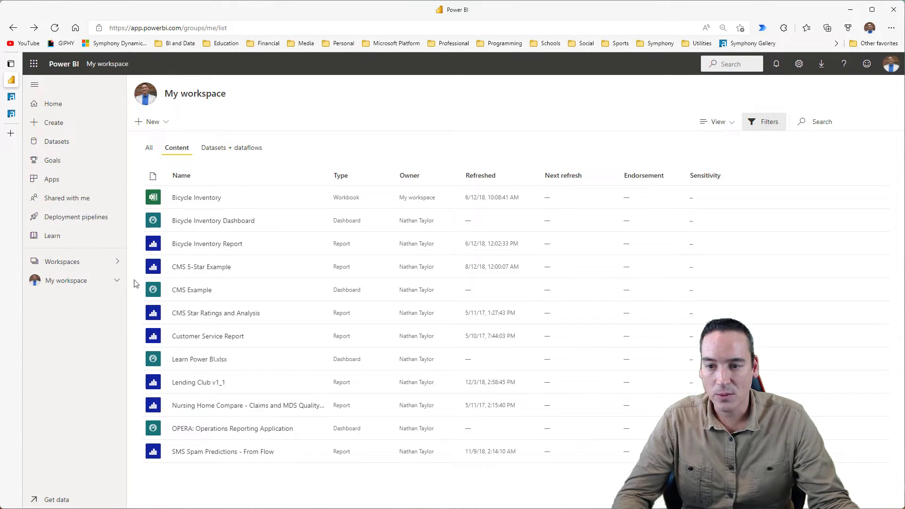
left_click(218, 149)
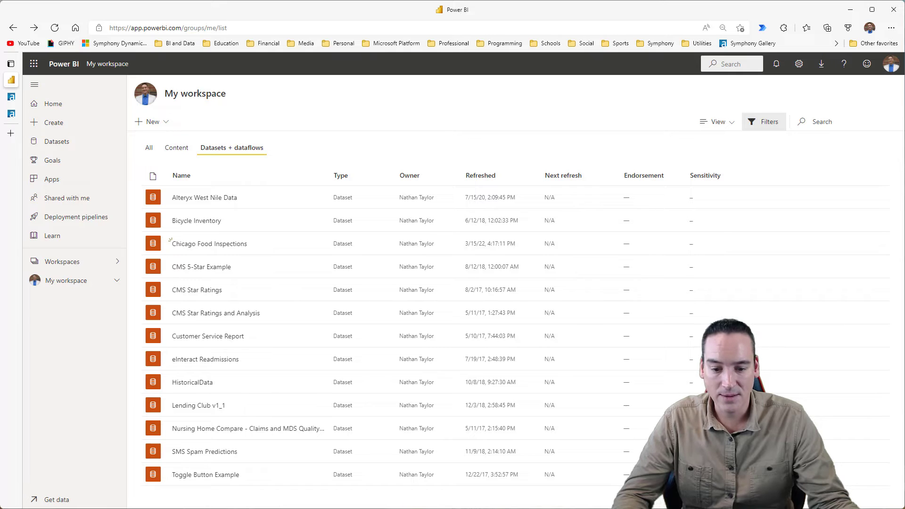
key("alt+Tab")
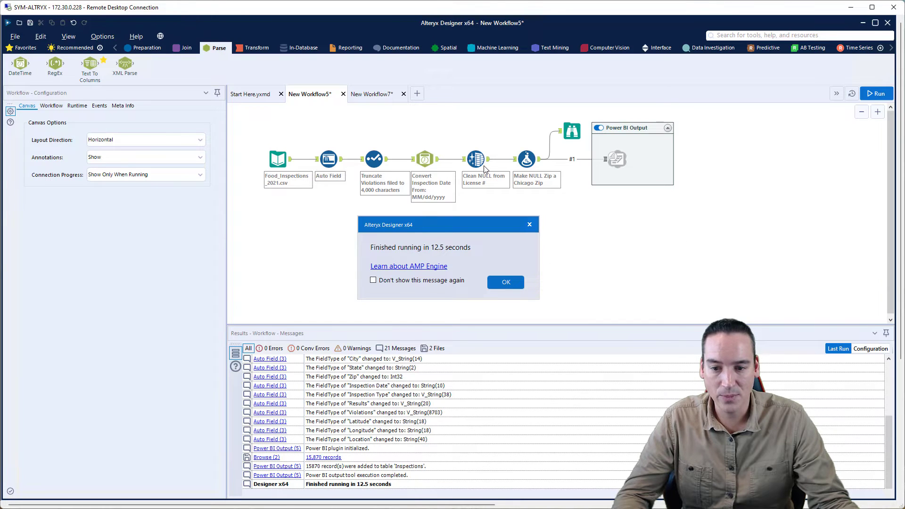
left_click(504, 281)
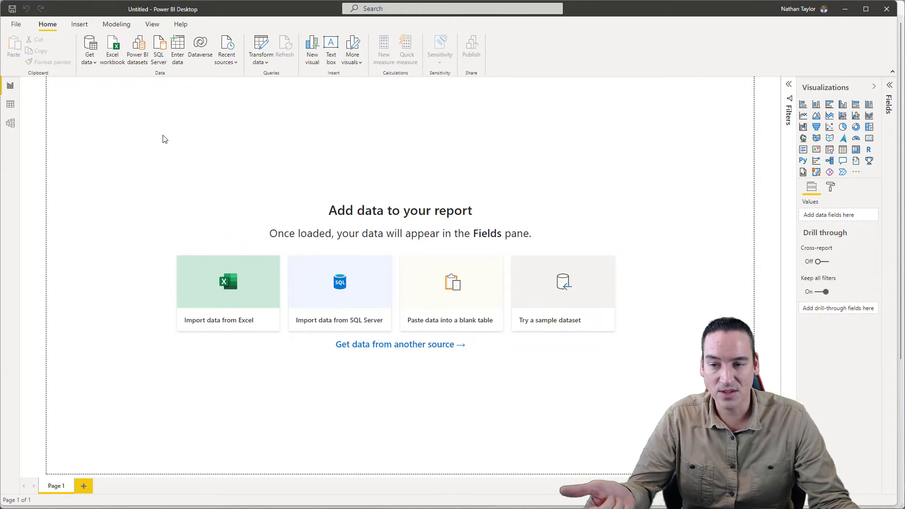
In Power BI Desktop, start a data connection using the Power BI datasets source from Power Platform.
left_click(89, 46)
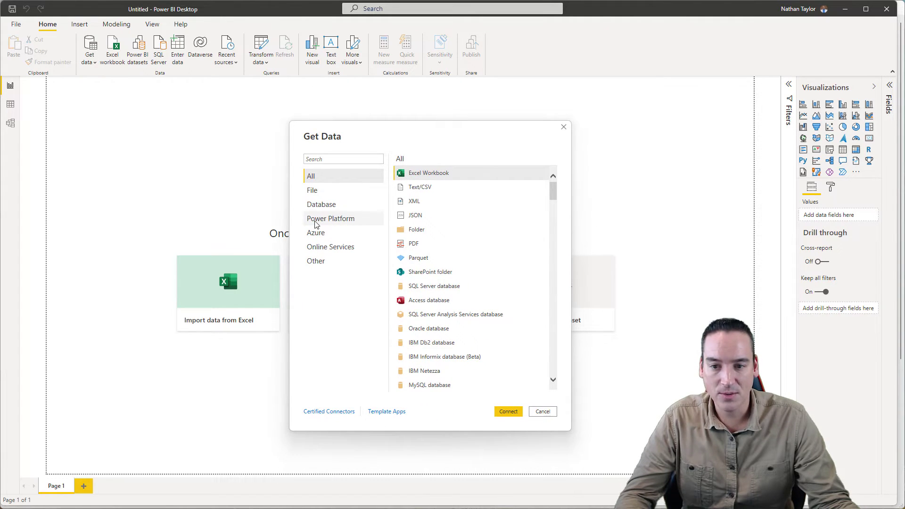
left_click(331, 225)
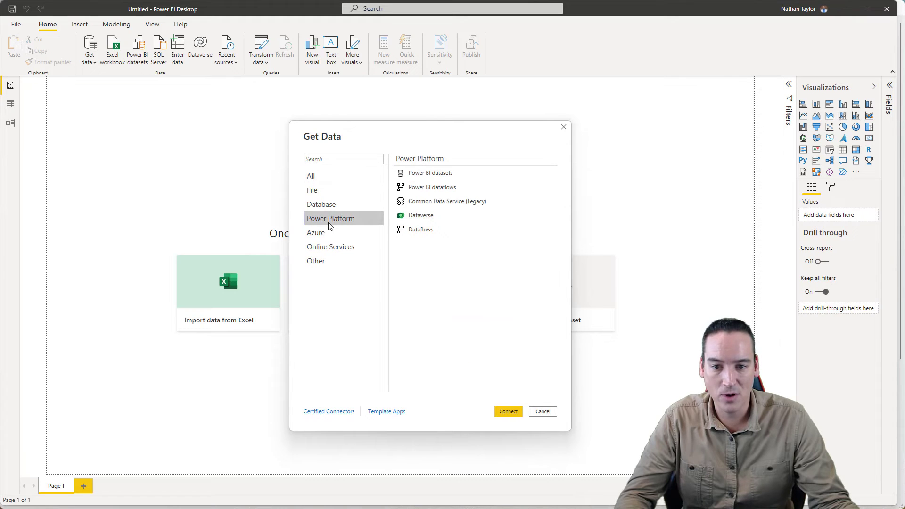
left_click(430, 174)
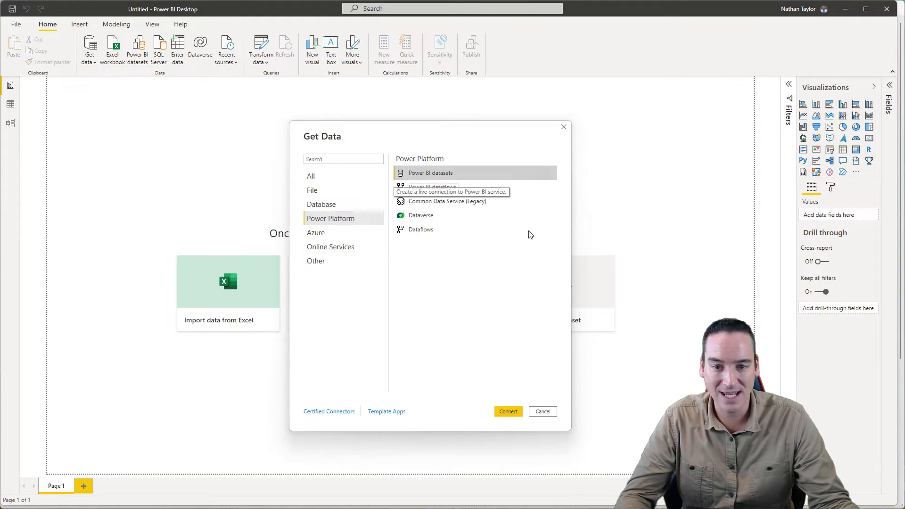
left_click(505, 413)
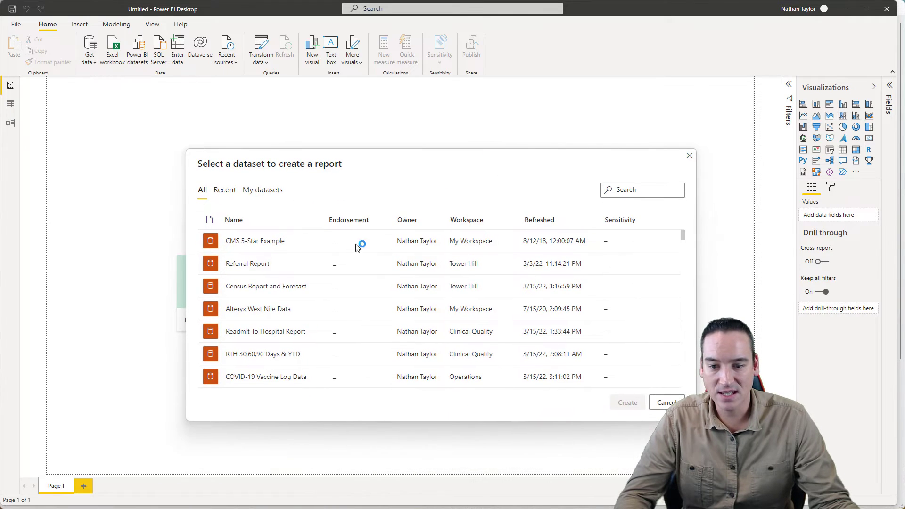
Sort the available datasets by most recent refresh and connect the report to Chicago Food Inspections.
scroll(304, 306, "down", 1)
scroll(309, 295, "up", 1)
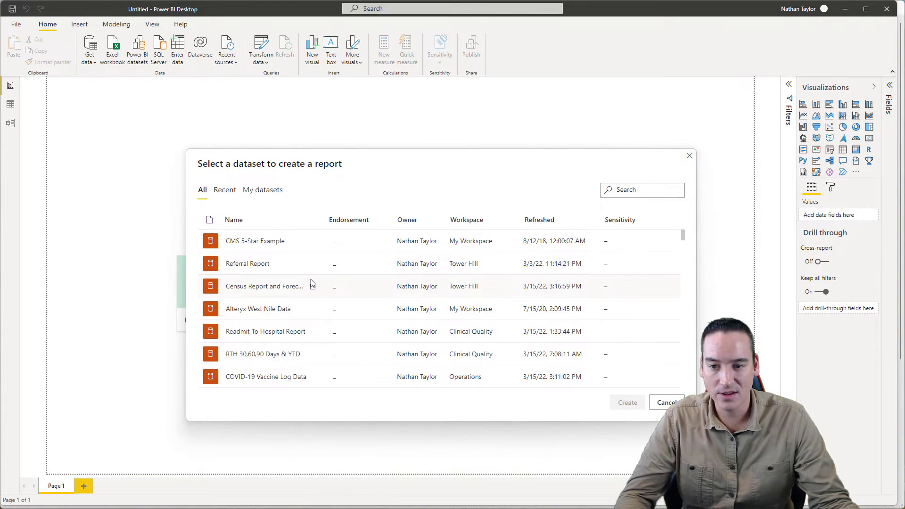
left_click(540, 223)
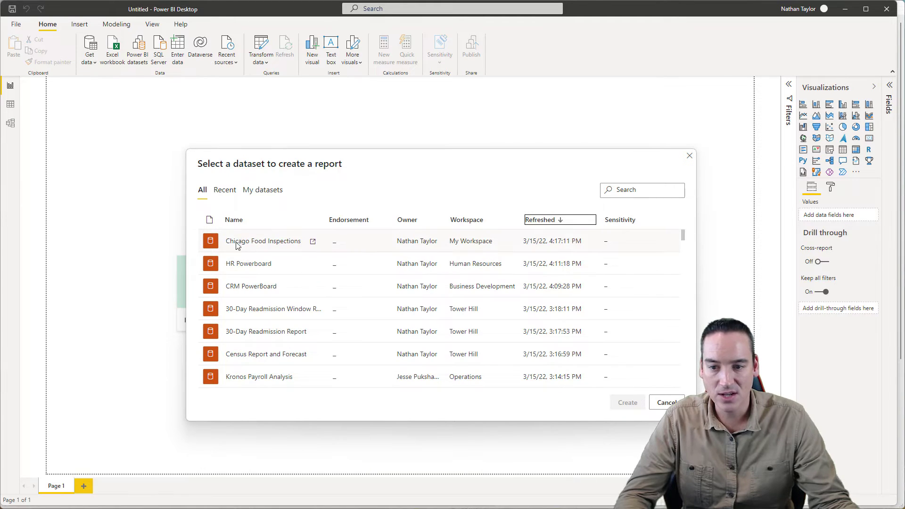
left_click(276, 244)
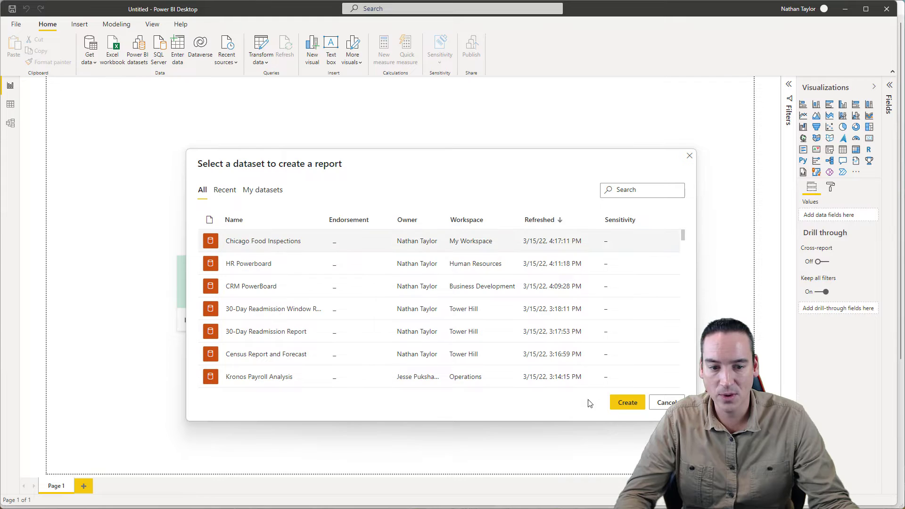
left_click(629, 403)
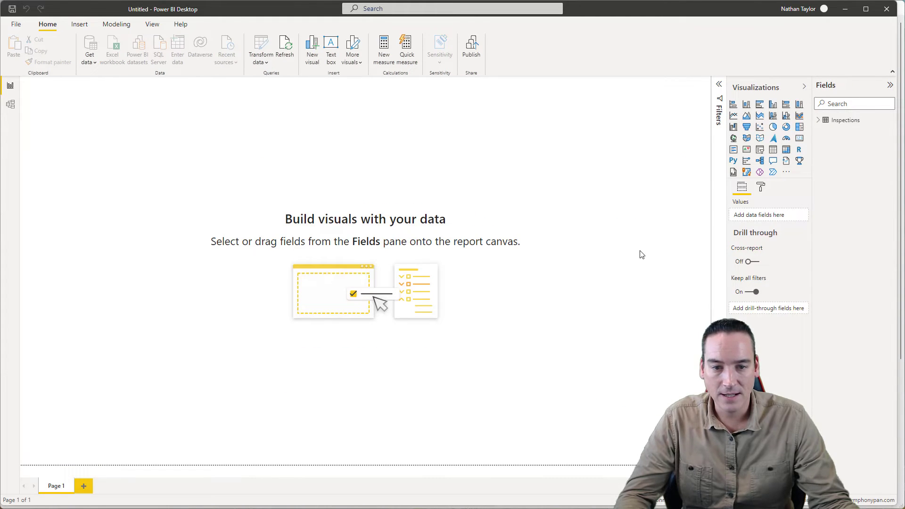
Expand the Inspections table and widen the Fields pane so the full field names can be read.
left_click(820, 121)
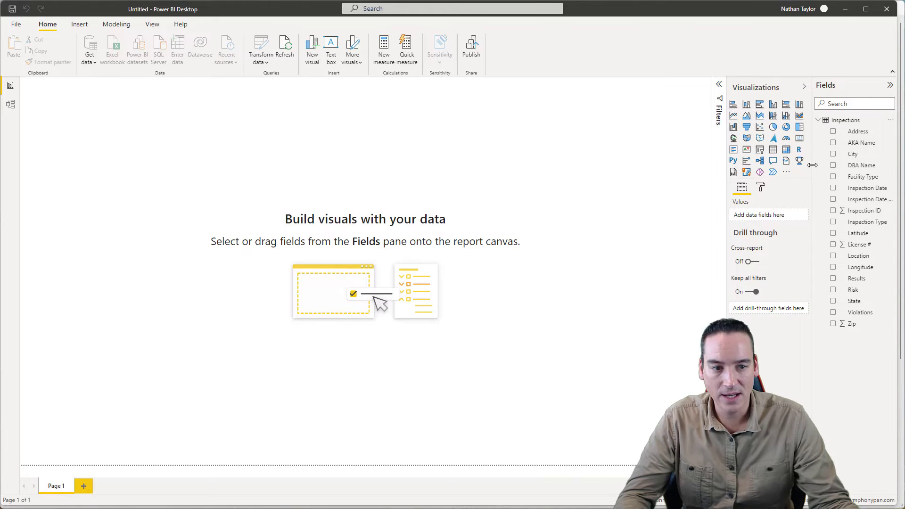
left_click_drag(812, 165, 784, 167)
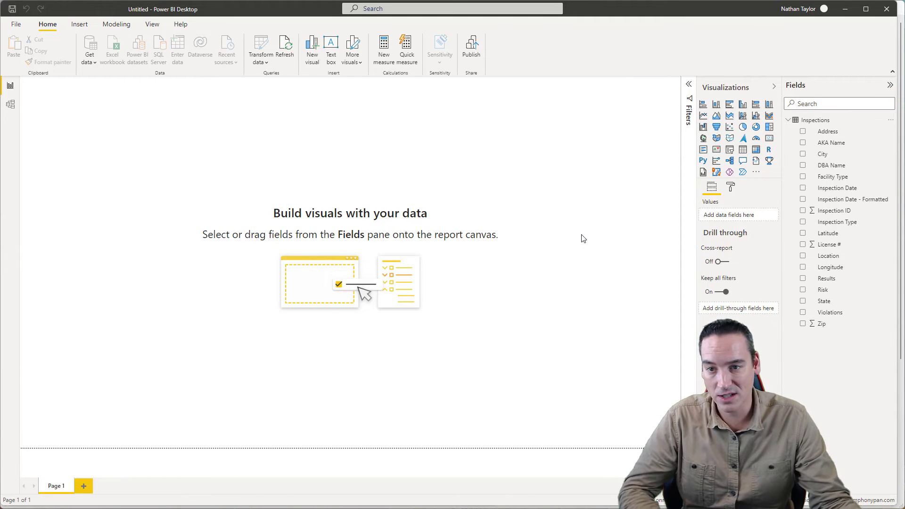
left_click(259, 45)
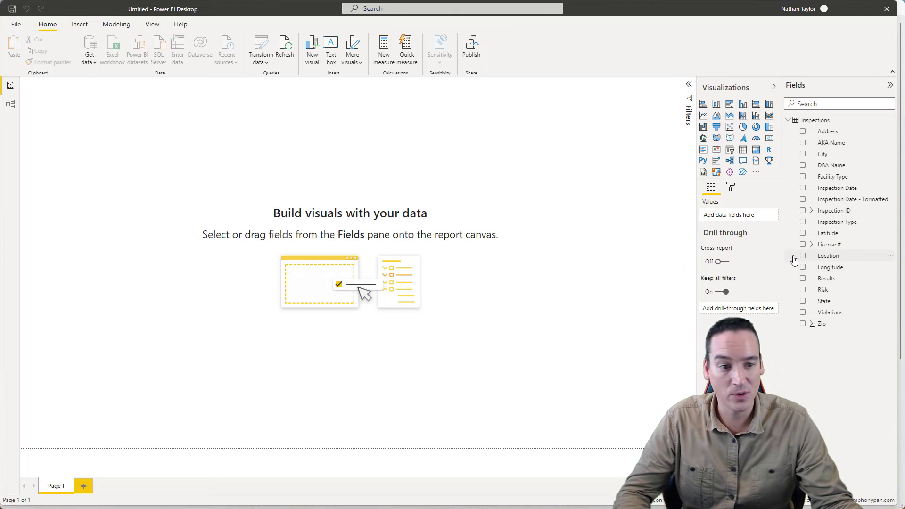
Add a matrix visual to the report page, move it lower and enlarge it across the page width.
left_click(755, 150)
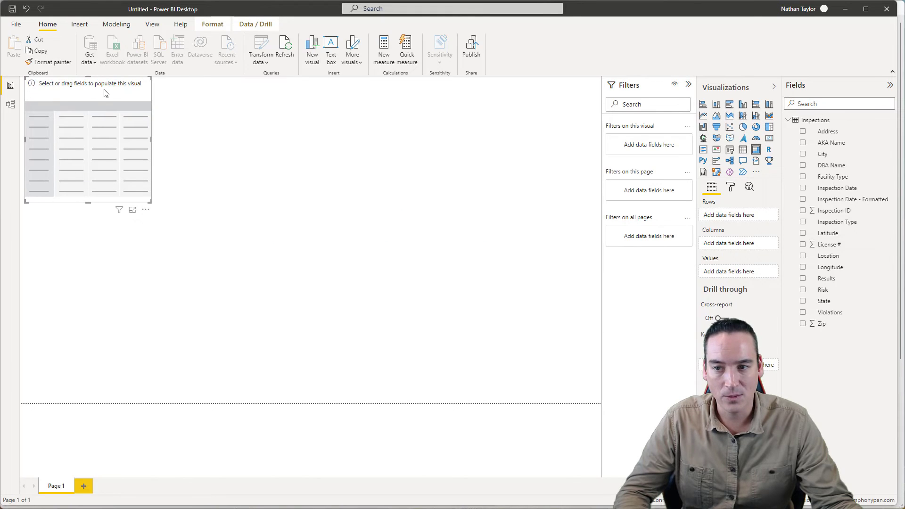
left_click_drag(105, 93, 99, 187)
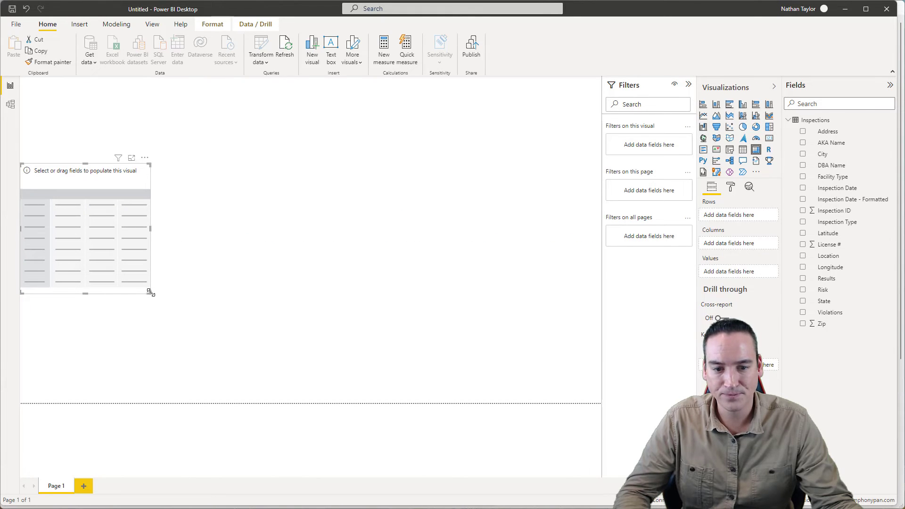
left_click_drag(150, 293, 599, 396)
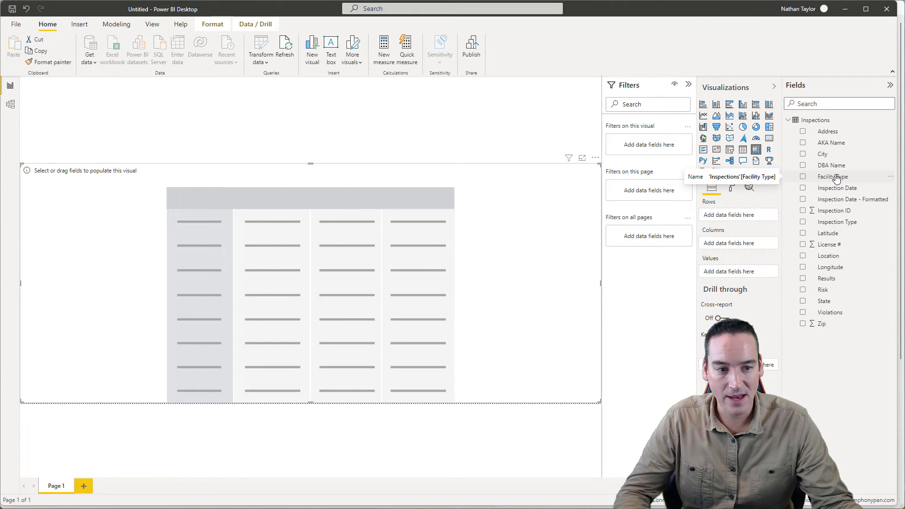
Fill the matrix with Facility Type as rows and a distinct count of License # as values, and review its rows.
left_click_drag(836, 178, 420, 249)
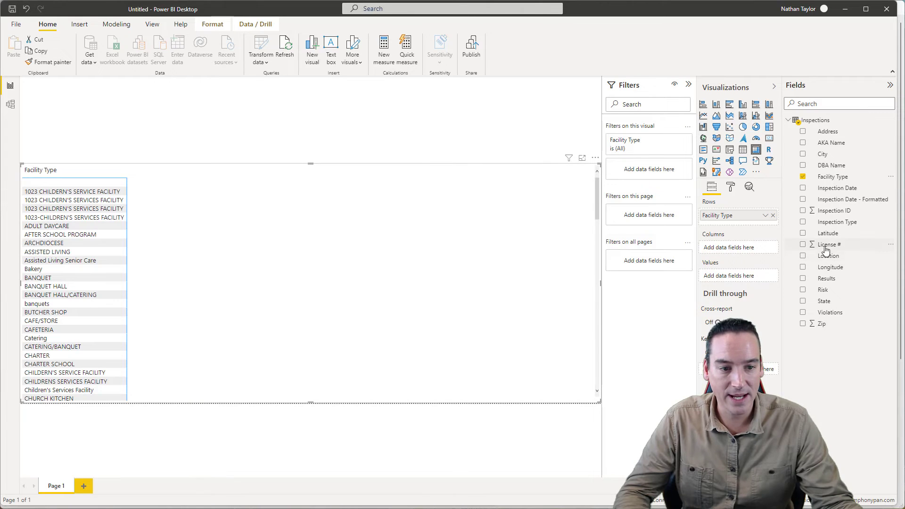
left_click_drag(828, 247, 727, 279)
left_click(765, 276)
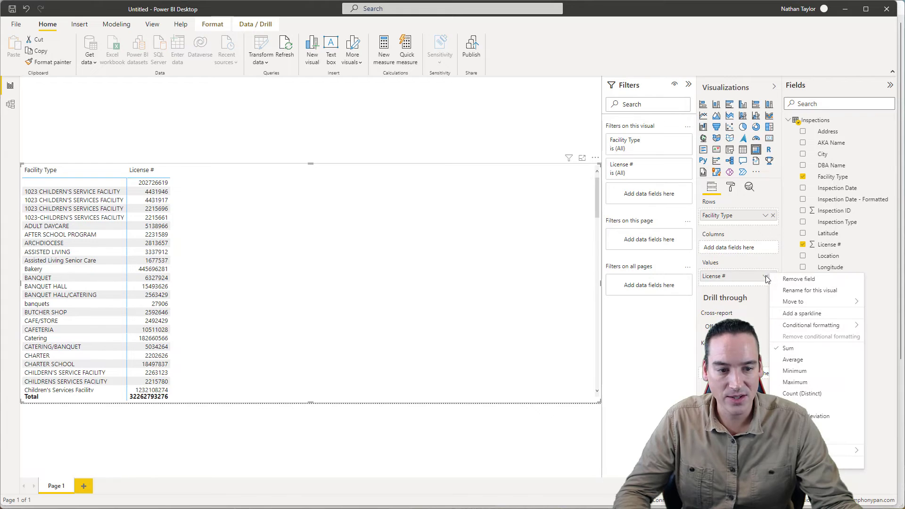
left_click(812, 395)
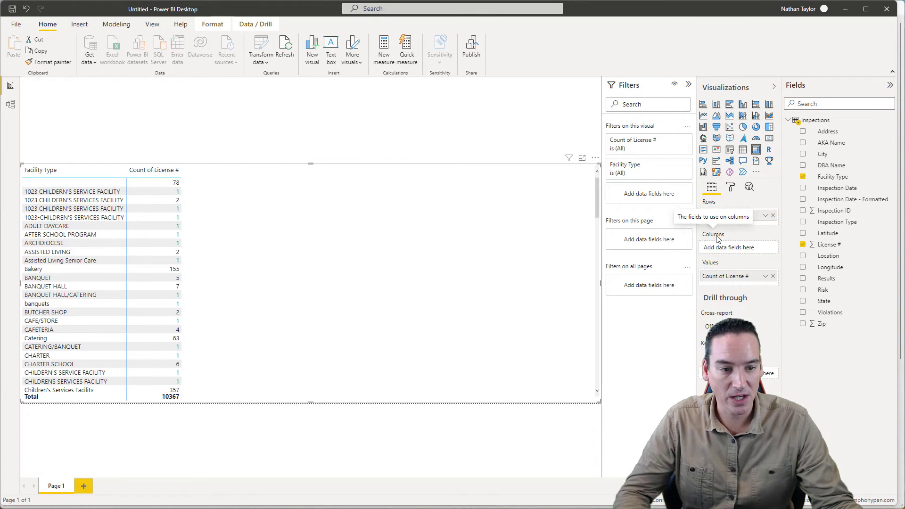
scroll(137, 288, "down", 3)
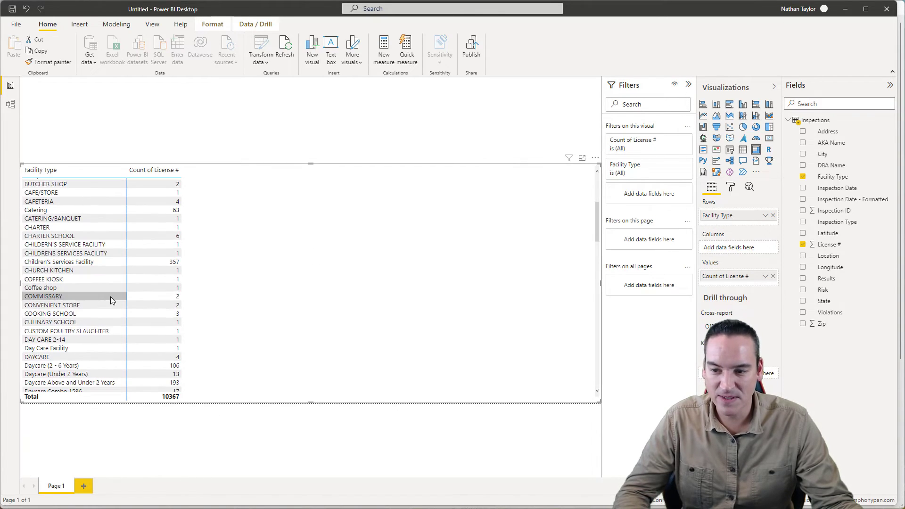
scroll(112, 300, "up", 3)
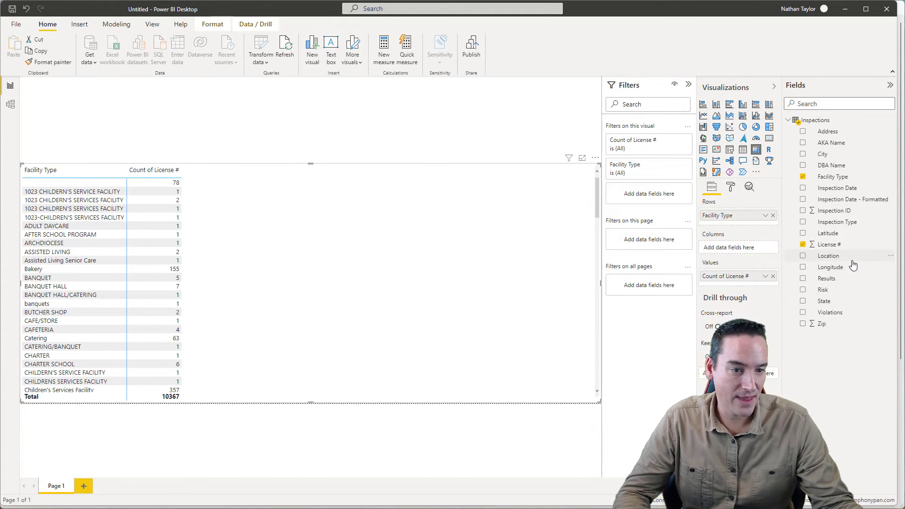
Deselect the matrix and add a slicer visual to the report page.
left_click(328, 104)
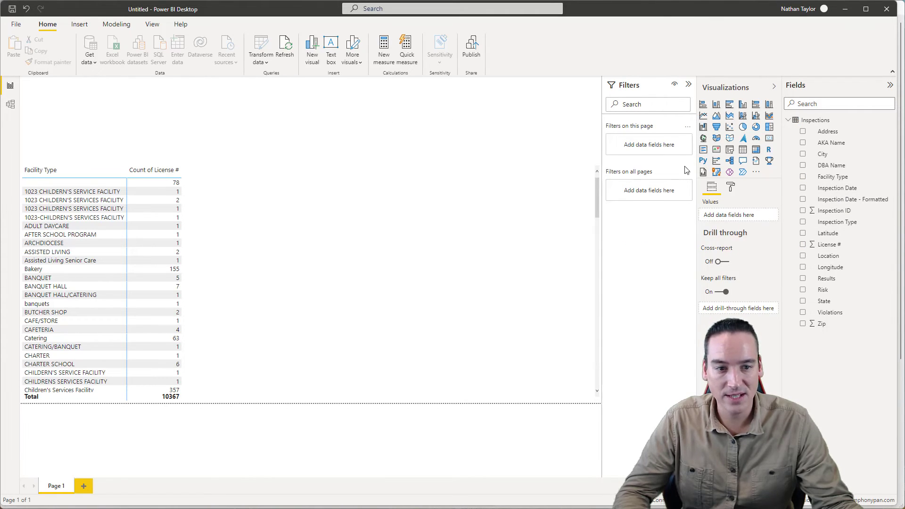
left_click(456, 192)
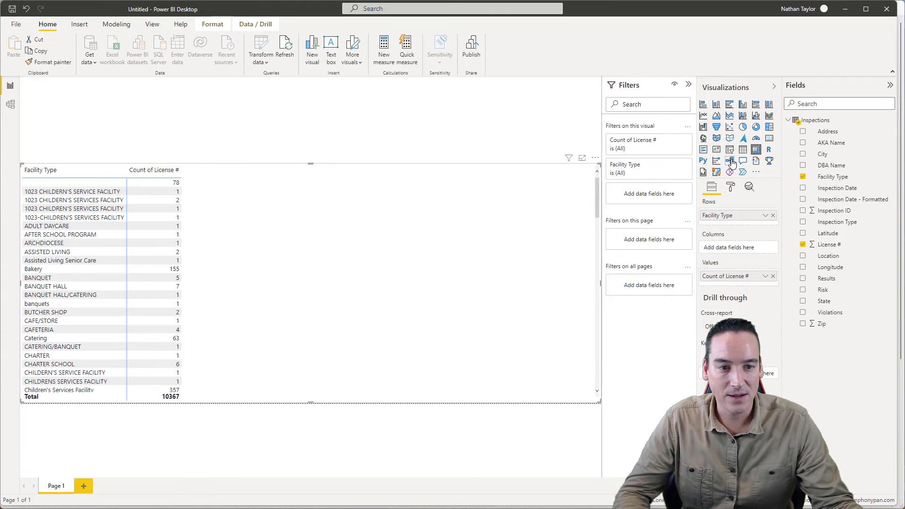
left_click(530, 133)
left_click(730, 149)
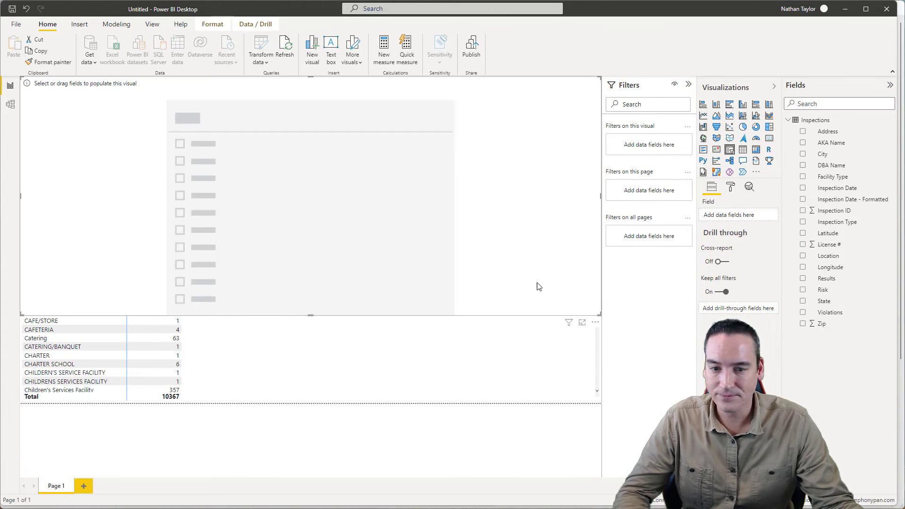
Shrink the empty slicer to a small box above the matrix and fill it with the Inspection Date field.
left_click_drag(598, 316, 232, 156)
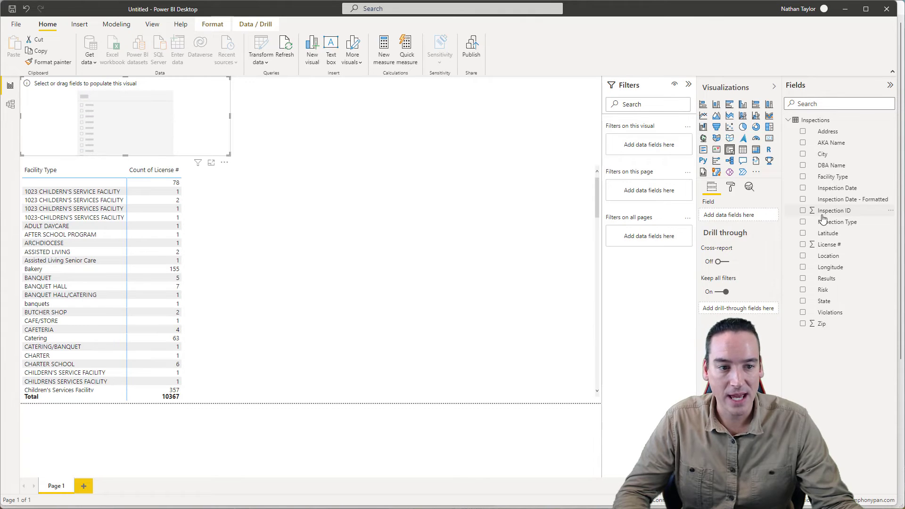
left_click_drag(843, 190, 134, 106)
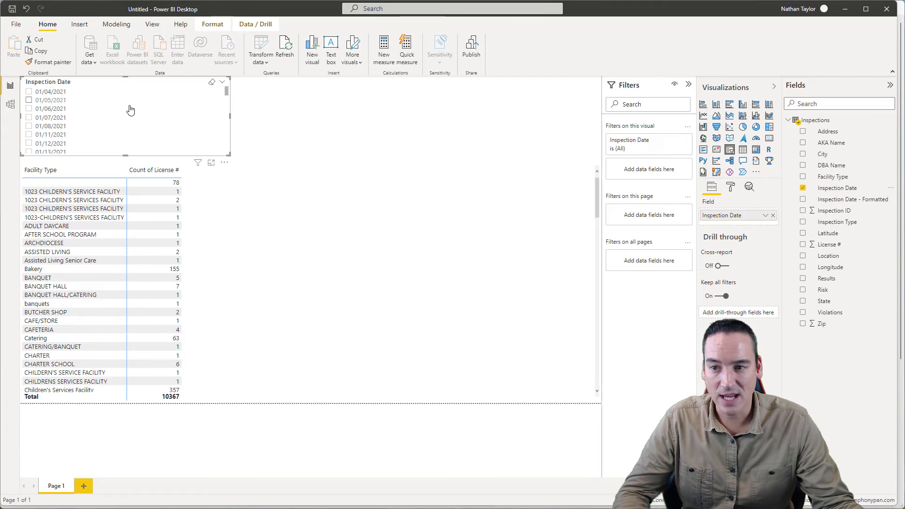
Check which display types the Inspection Date slicer offers.
left_click(222, 83)
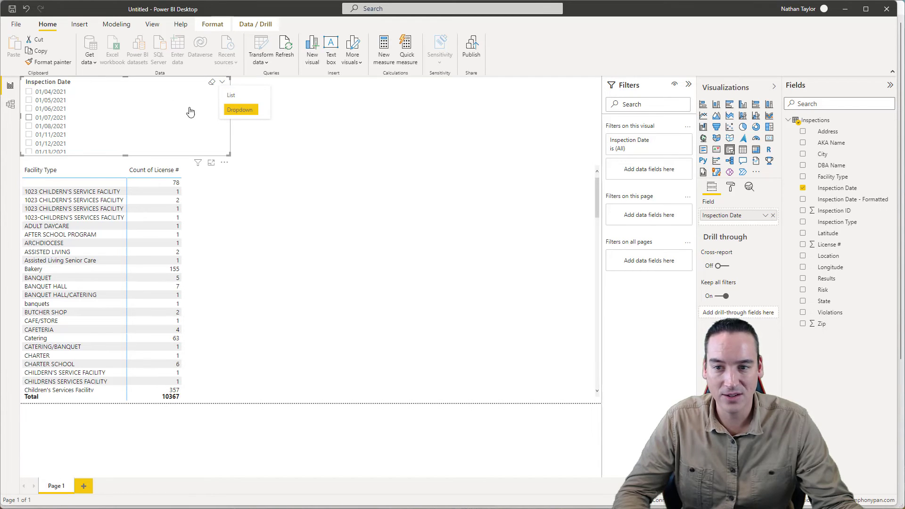
left_click(294, 115)
left_click(213, 113)
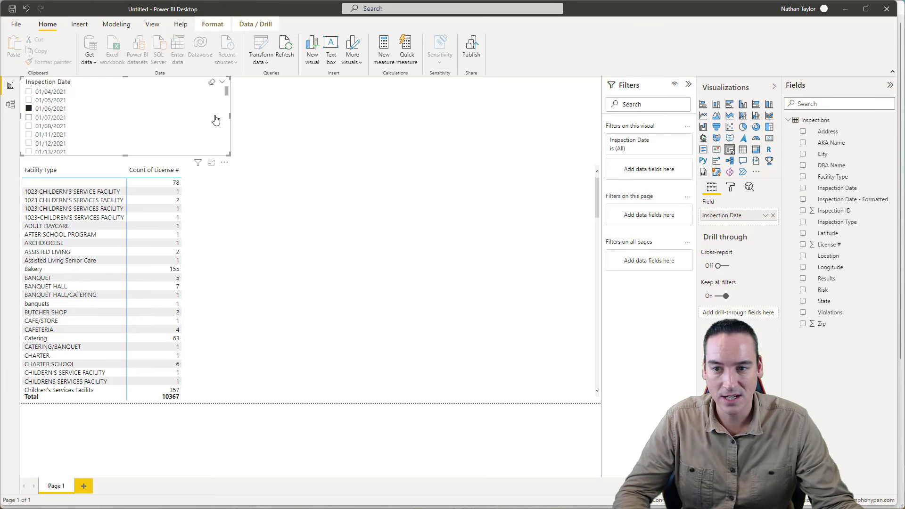
Narrow the Inspection Date slicer to fit its dates, clear its 01/06/2021 selection and deselect it.
left_click_drag(230, 115, 99, 116)
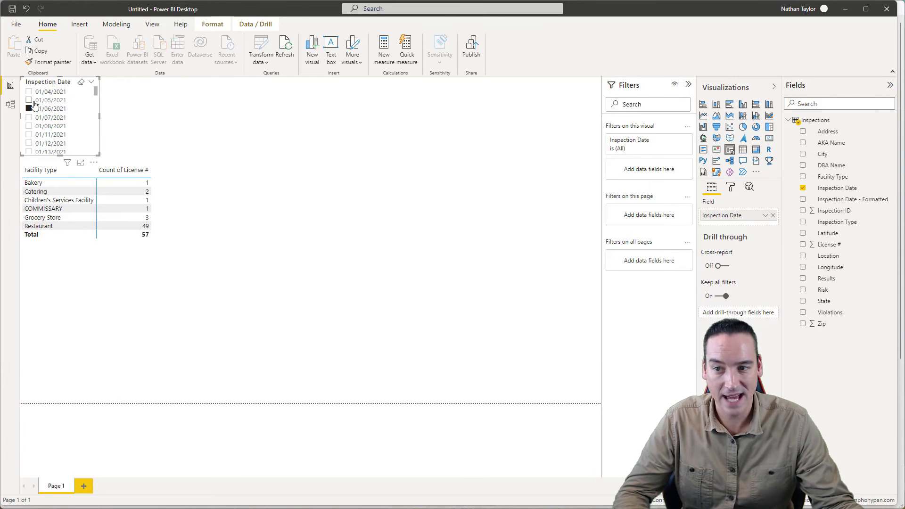
left_click(29, 108)
left_click(196, 115)
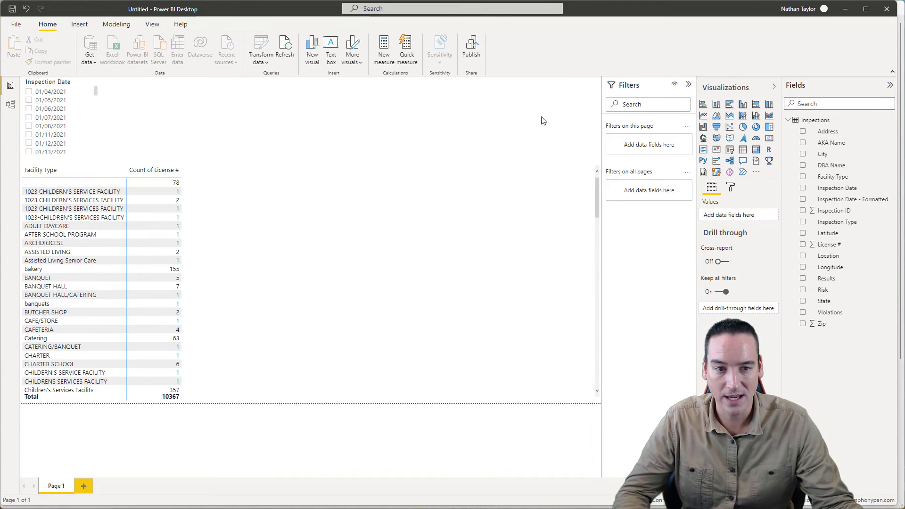
Add a second slicer beside the first, narrow it and fill it with the Inspection Date - Formatted field.
left_click(730, 151)
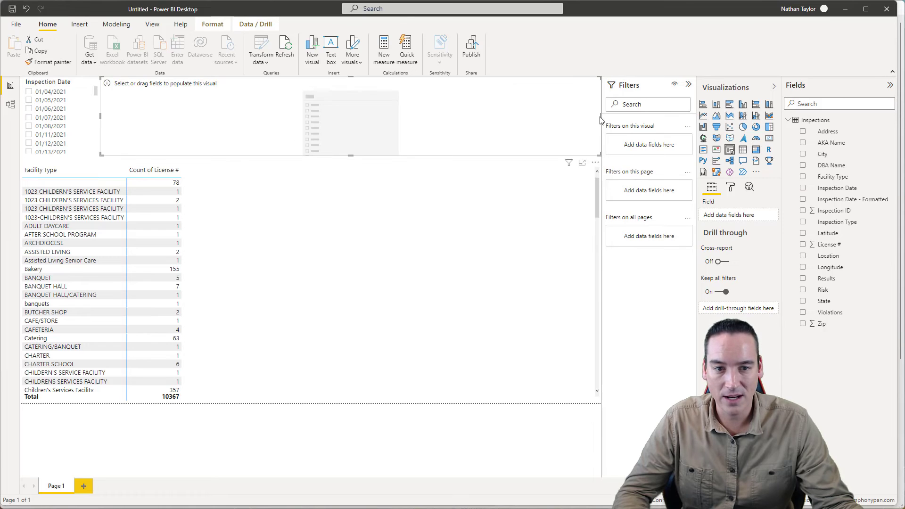
left_click_drag(601, 116, 230, 116)
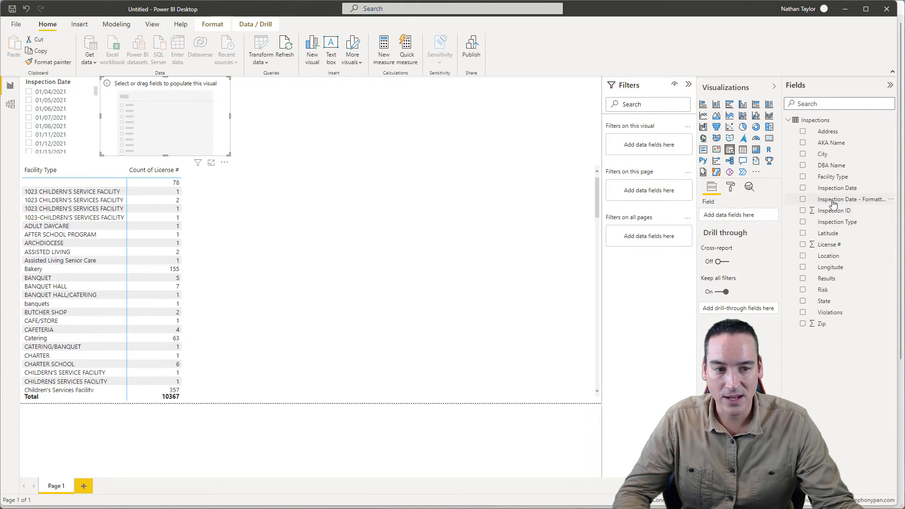
left_click_drag(833, 204, 221, 111)
Set the start of the Inspection Date - Formatted range to 11/24/2021 and check the slicer's available display types.
left_click_drag(139, 110, 215, 112)
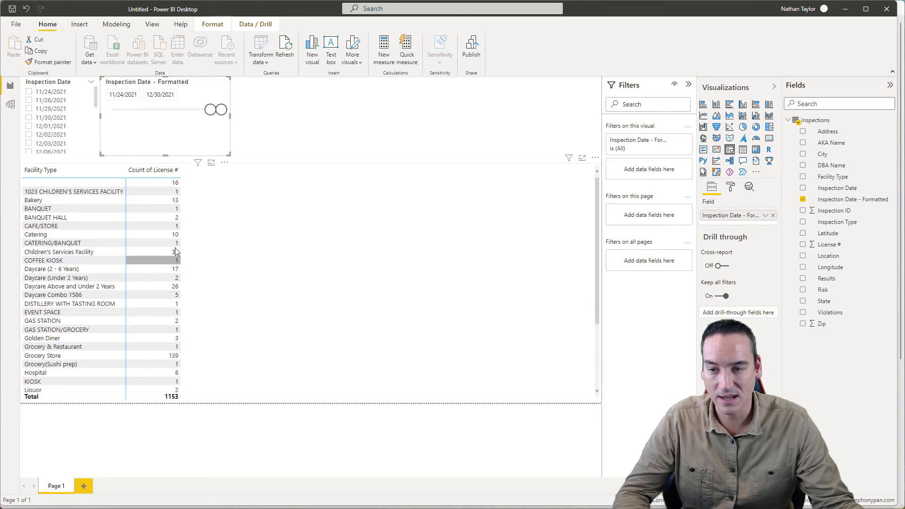
left_click(222, 85)
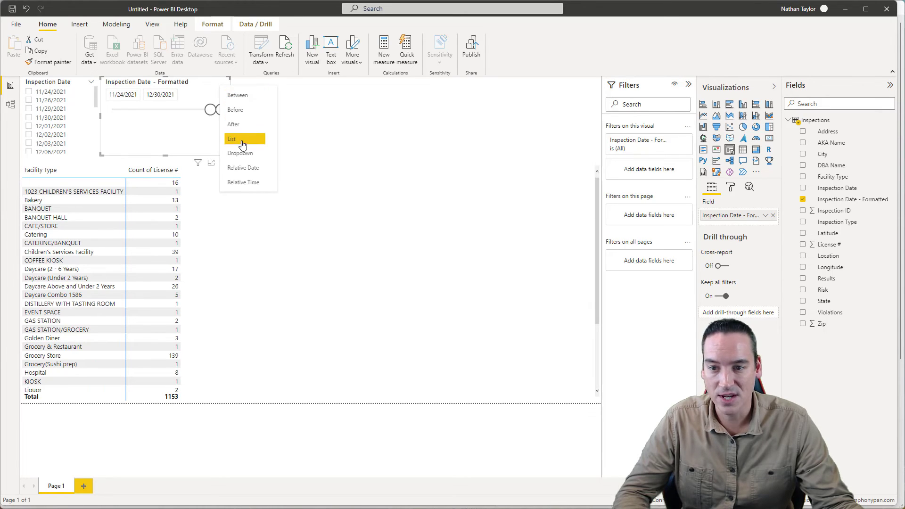
left_click(316, 112)
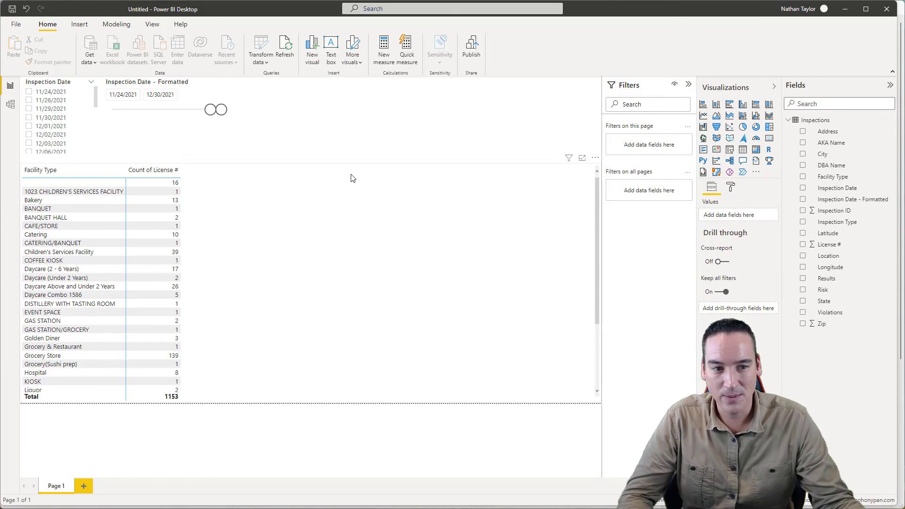
Browse the quick measure calculations available for the Inspections table, including filters, time intelligence and mathematical operations, without creating a measure.
left_click(891, 124)
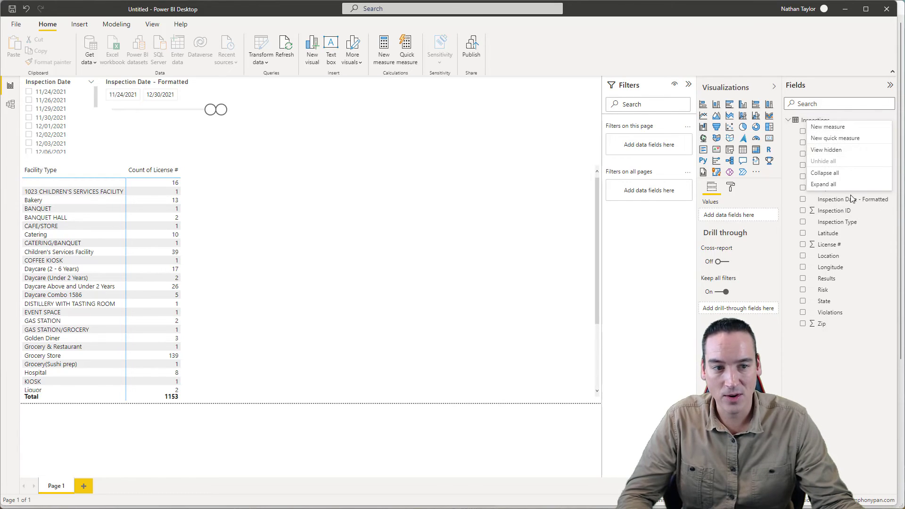
left_click(847, 137)
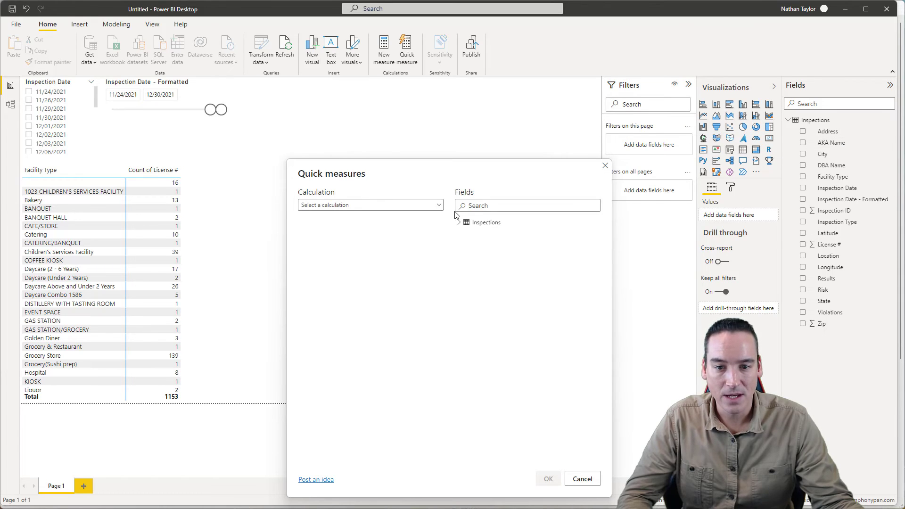
left_click(432, 207)
scroll(406, 278, "down", 2)
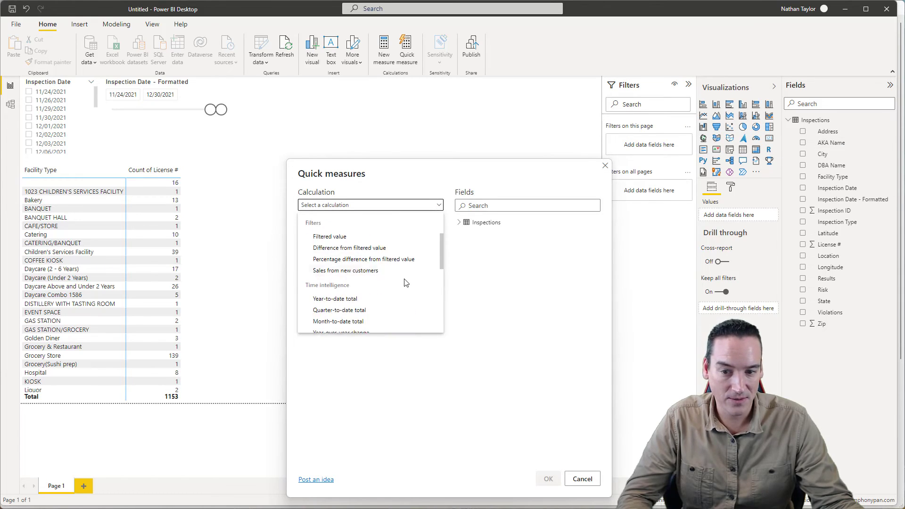
scroll(406, 283, "down", 6)
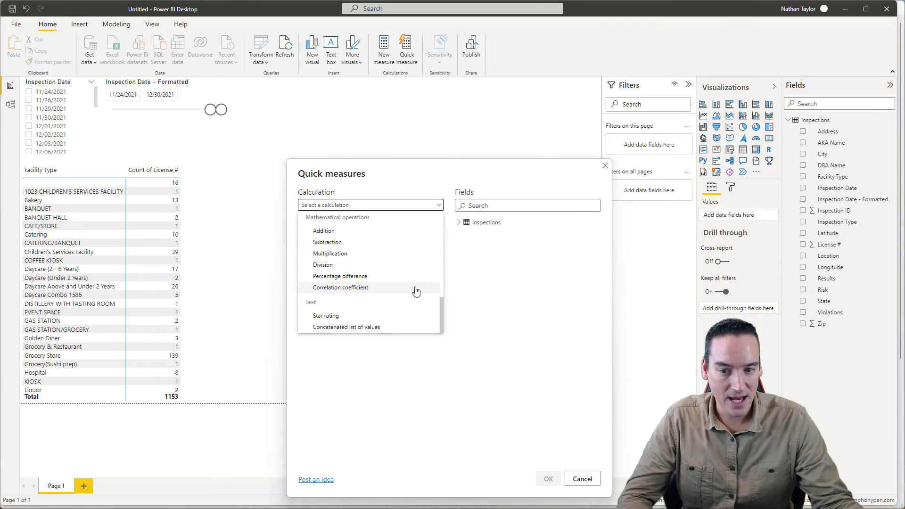
scroll(415, 283, "up", 5)
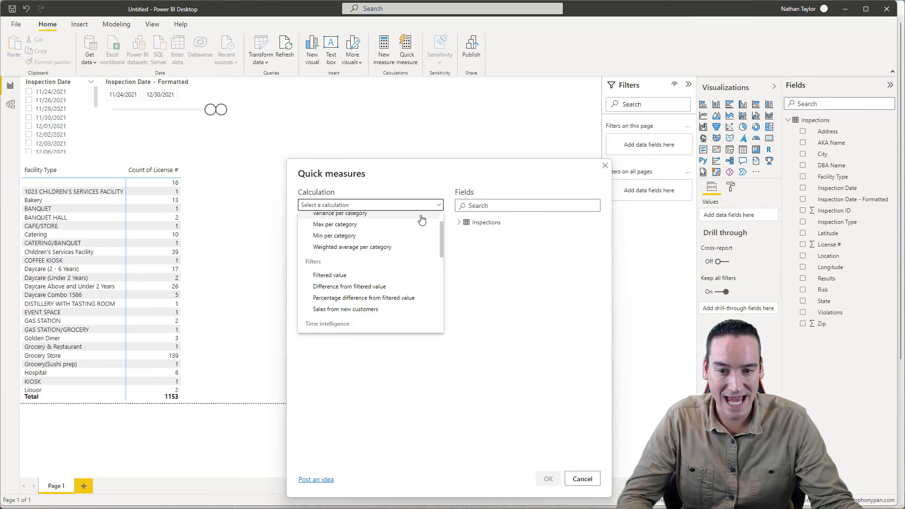
left_click(585, 480)
left_click(585, 481)
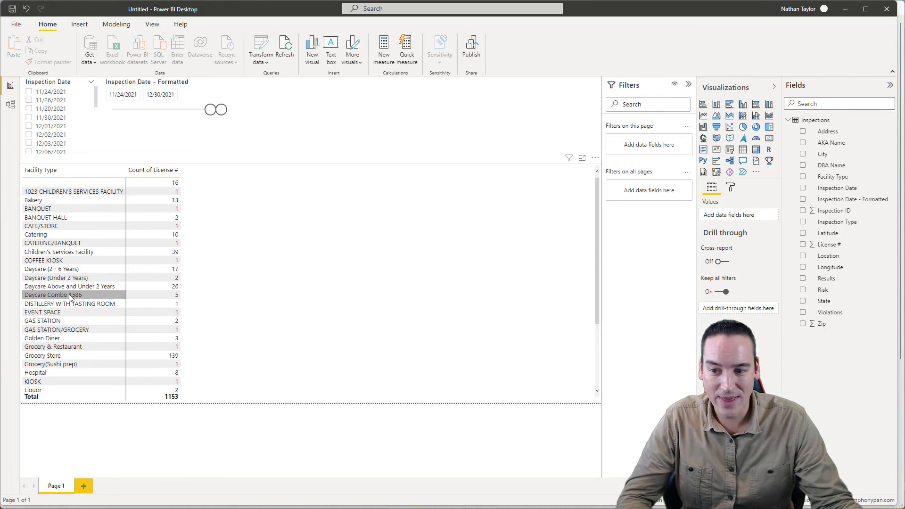
Clear the date range selection in the Inspection Date - Formatted slicer and deselect the visual.
left_click(213, 83)
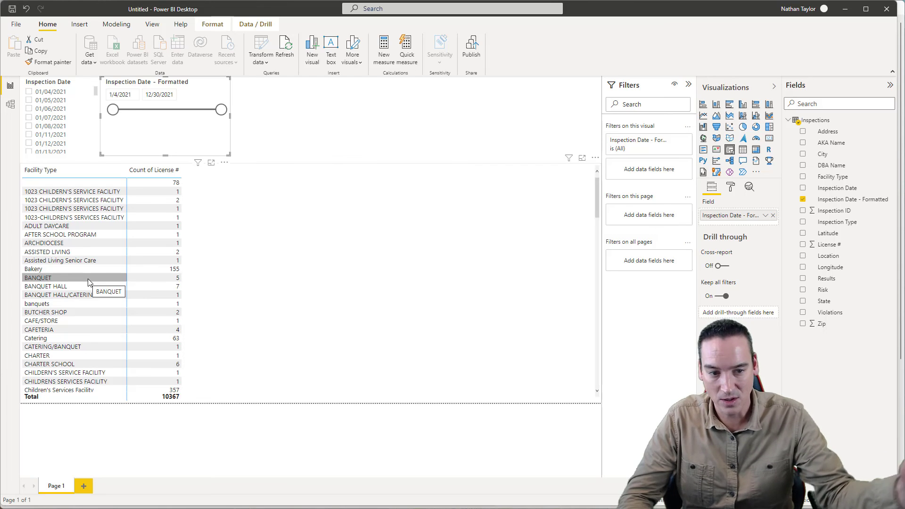
left_click(526, 120)
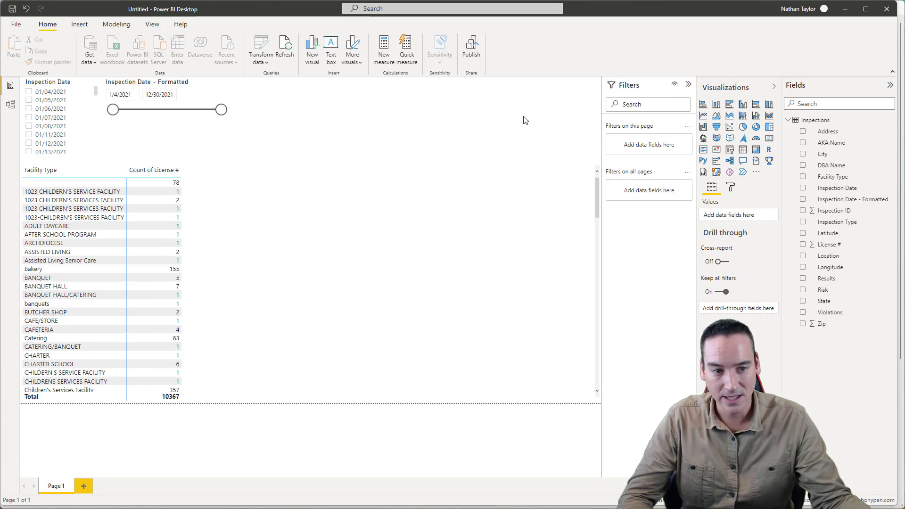